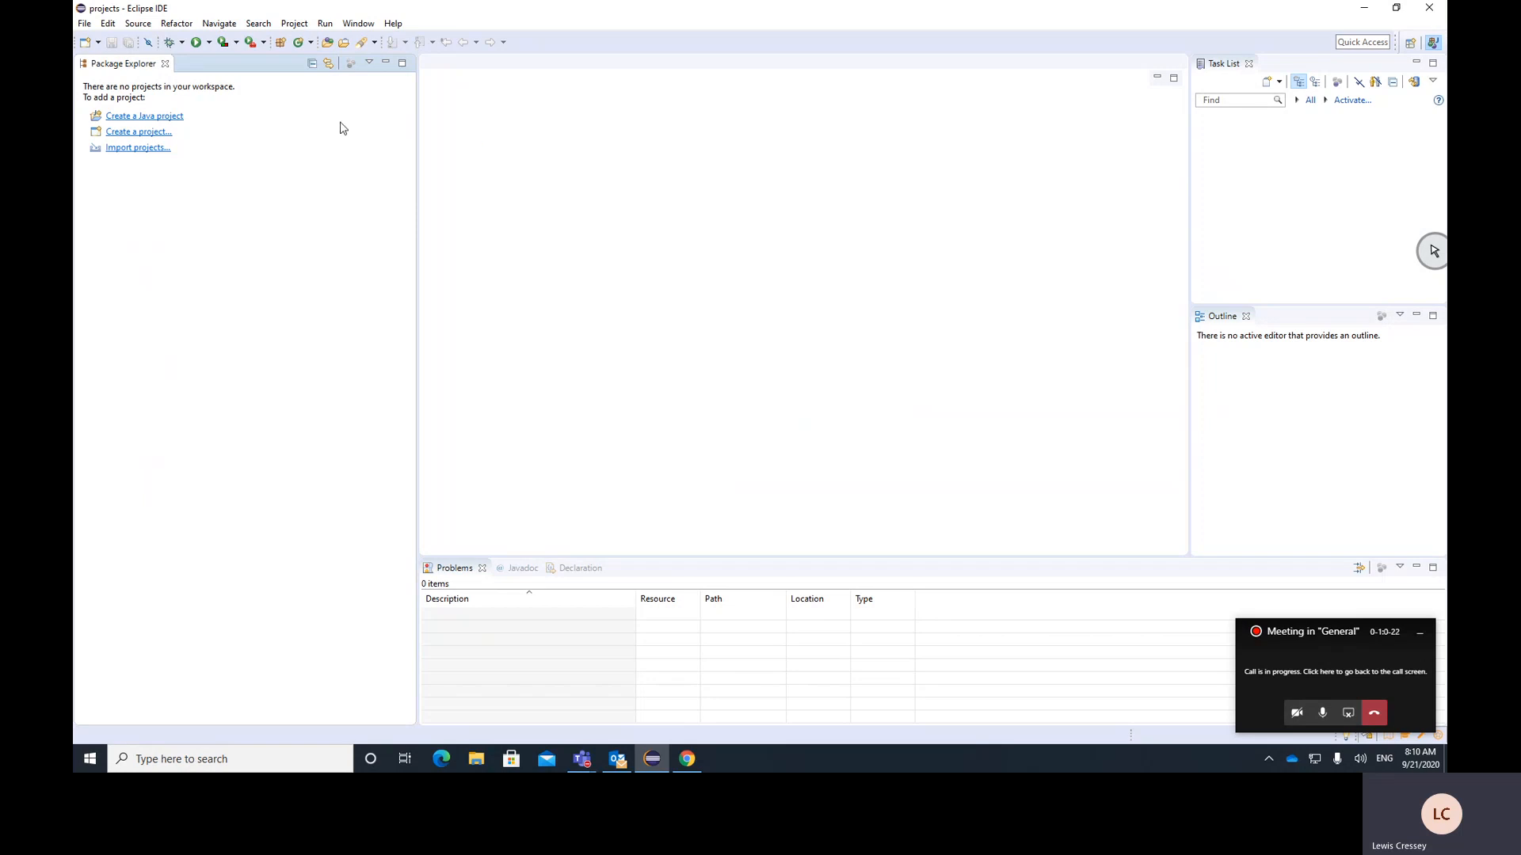
Create a Java project named demoproject that uses the JavaSE-1.8 execution environment
click(156, 115)
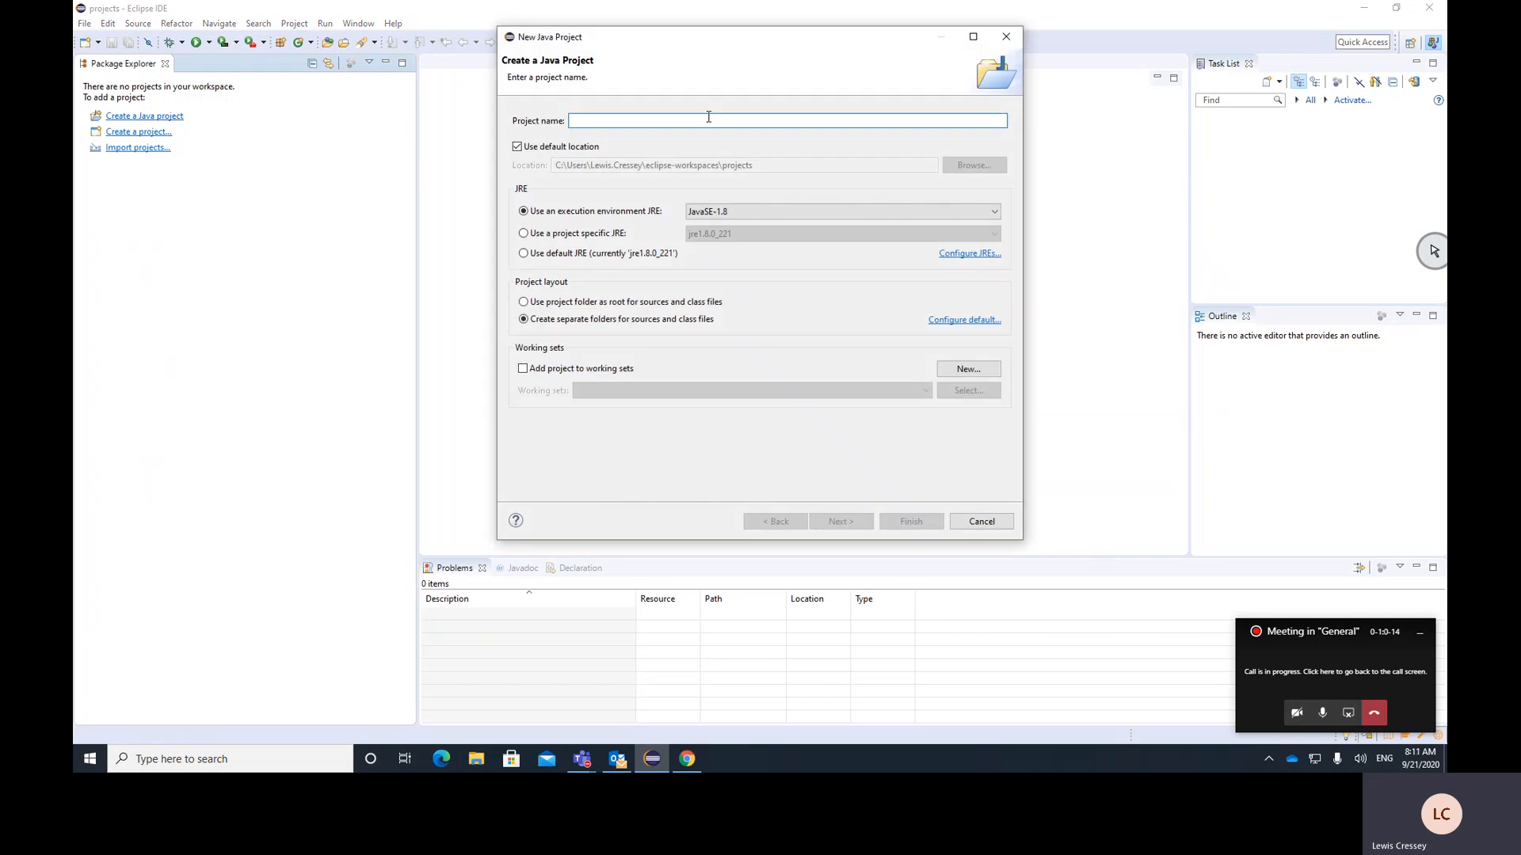
text(demoproject)
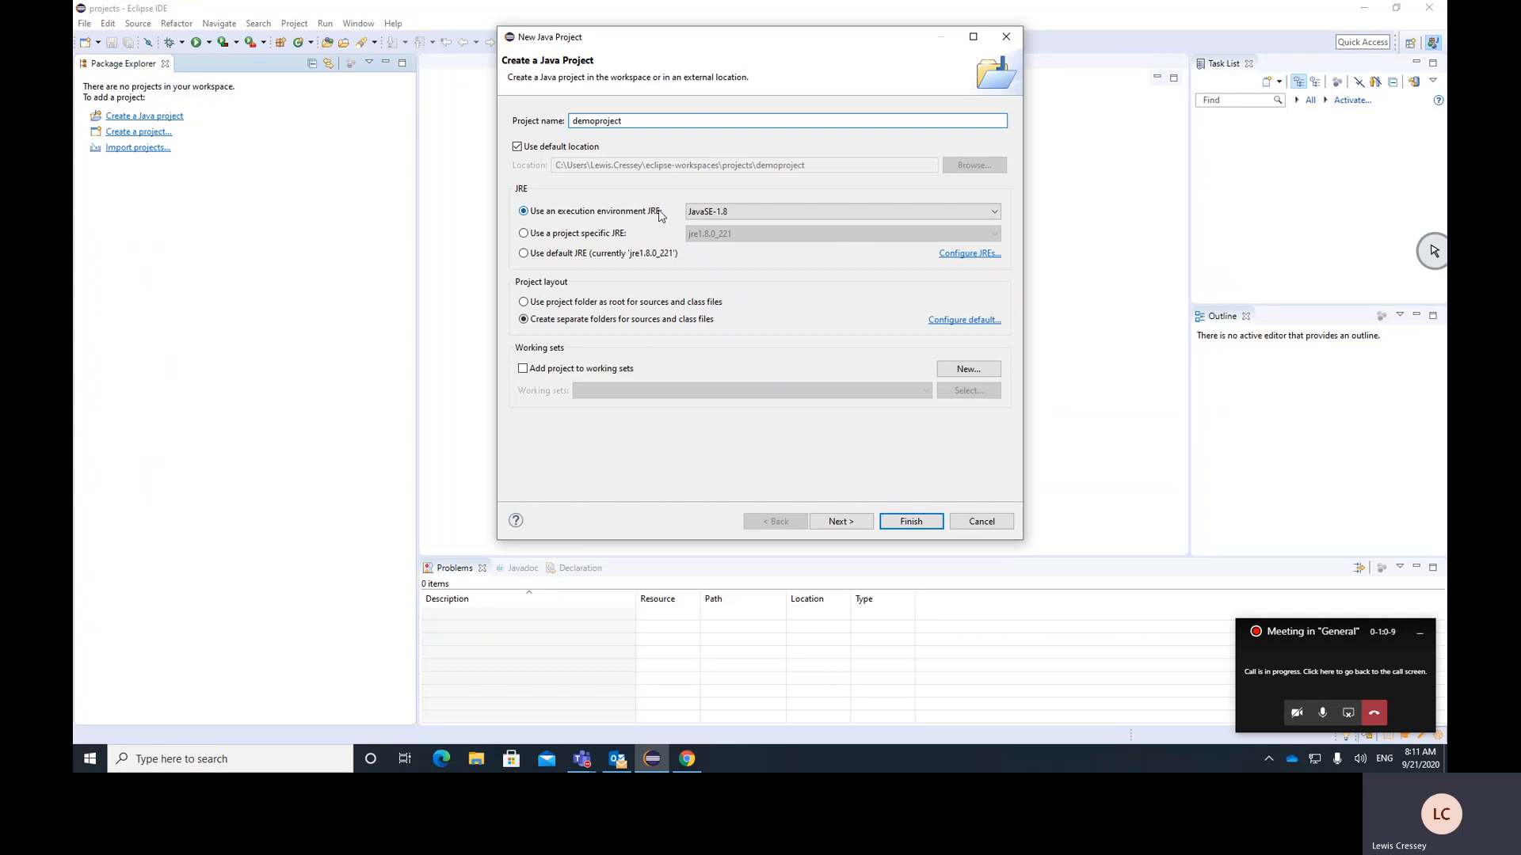
click(811, 215)
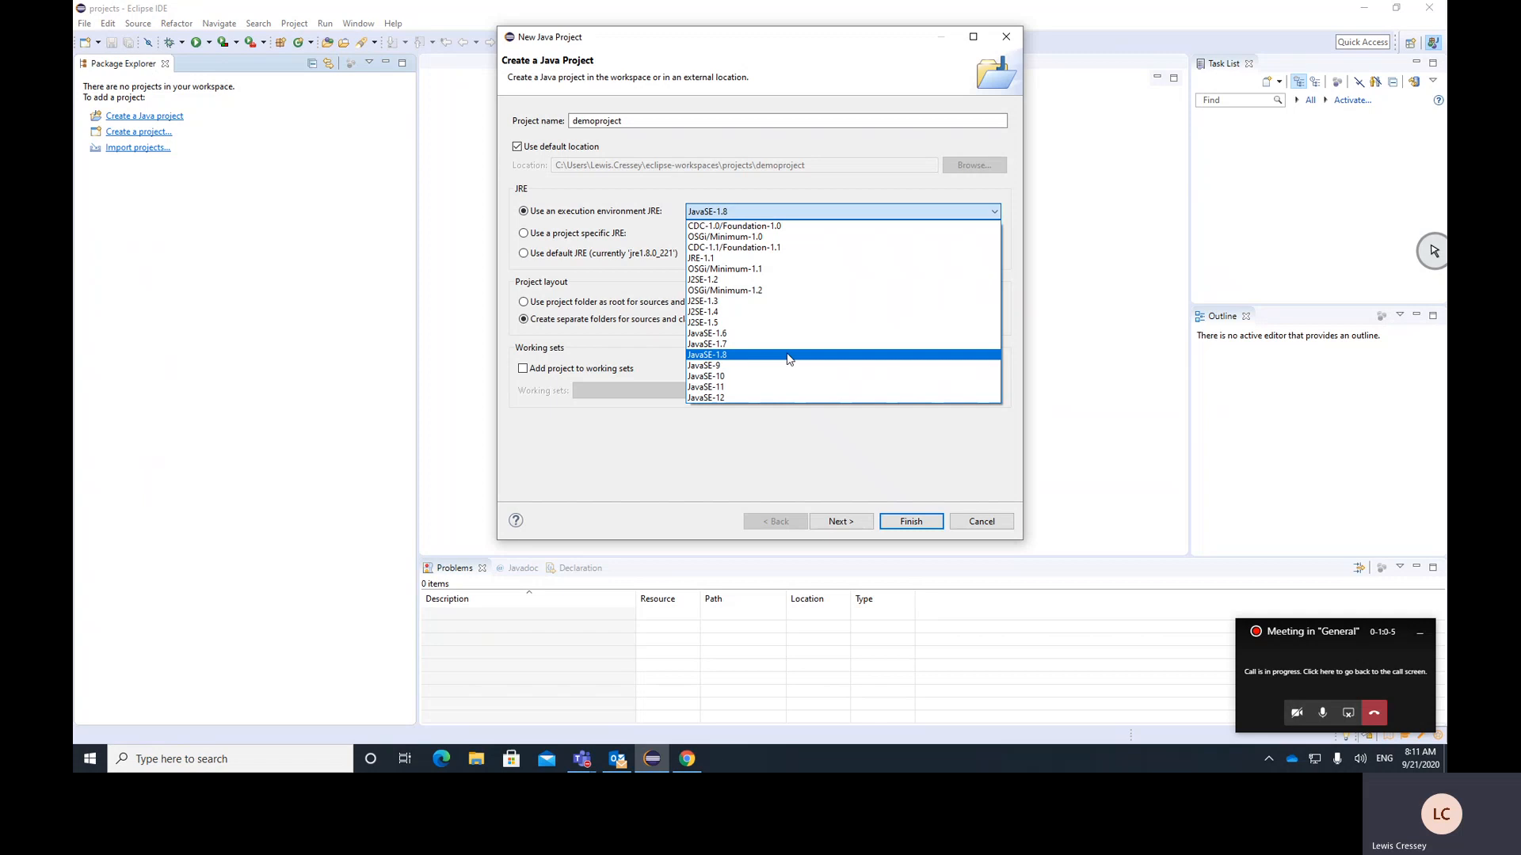
click(712, 358)
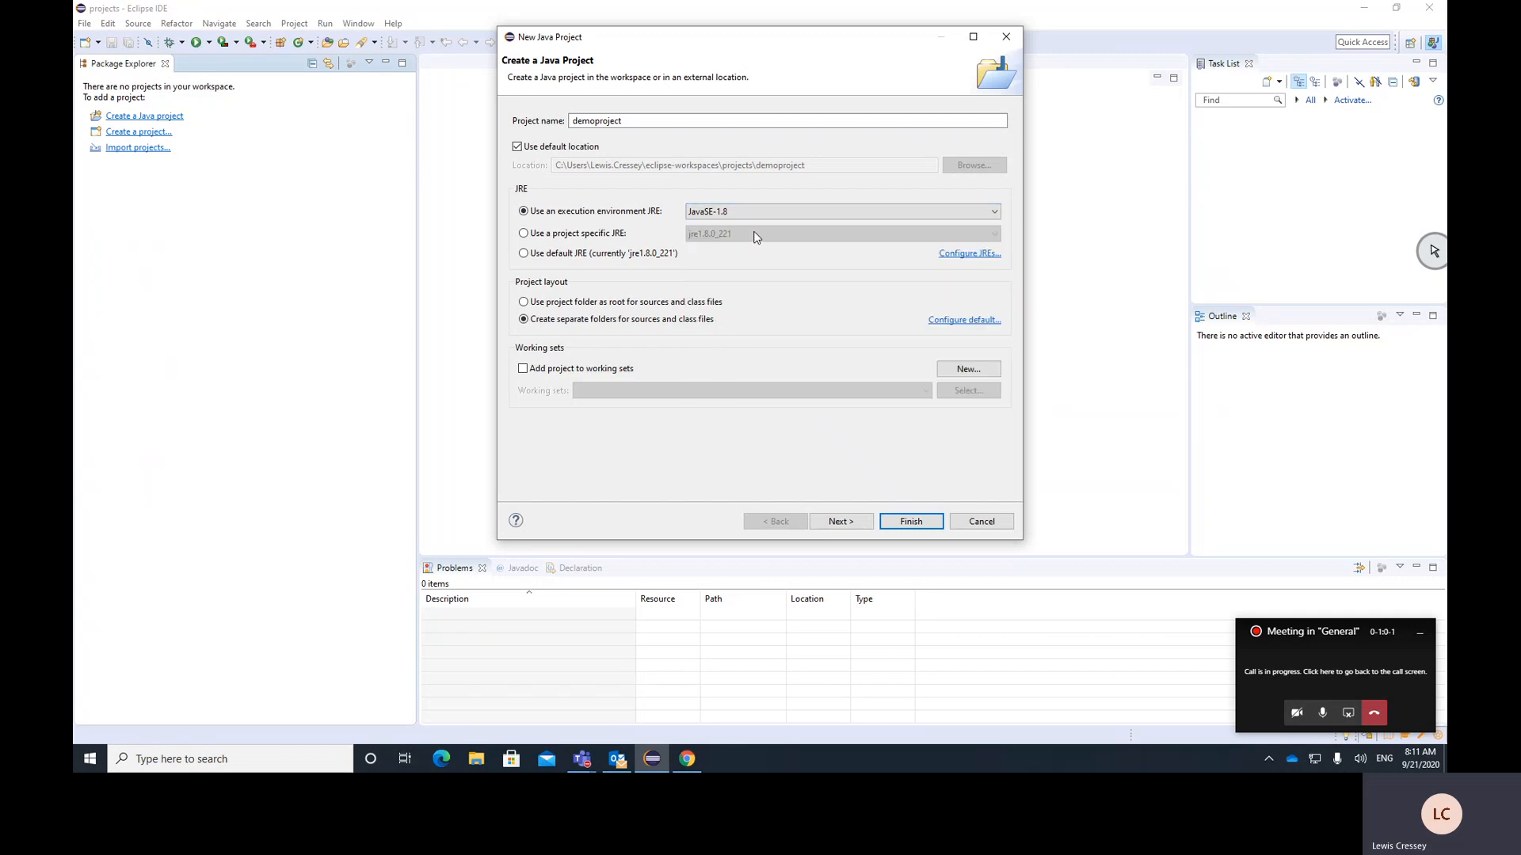
click(912, 522)
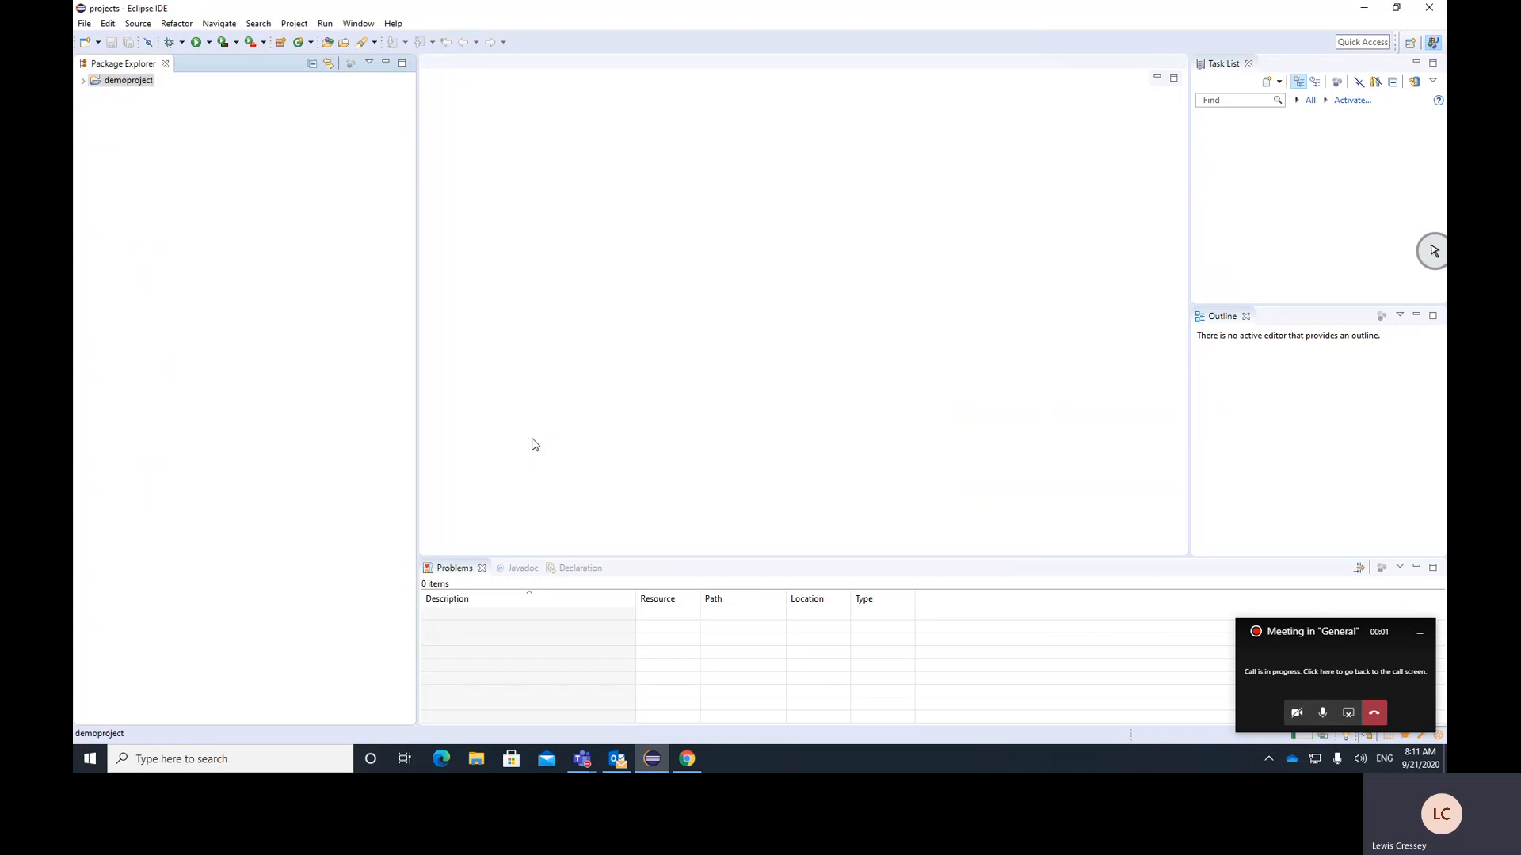
Add a class named Main with a public static void main method stub to the project's src folder
click(83, 81)
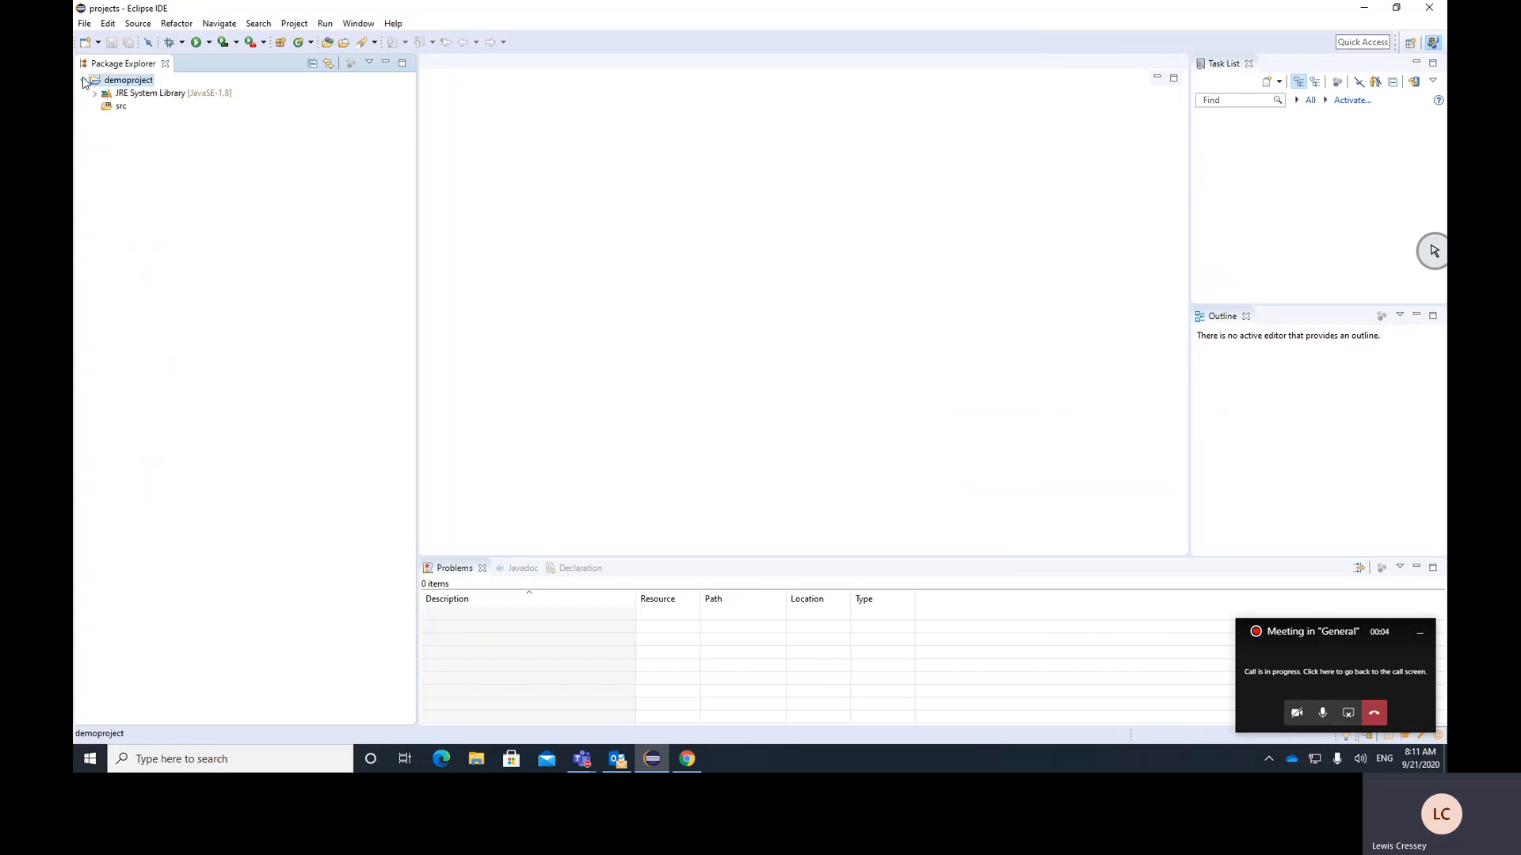
click(126, 108)
right_click(119, 108)
click(159, 118)
right_click(117, 107)
mouse_move(335, 119)
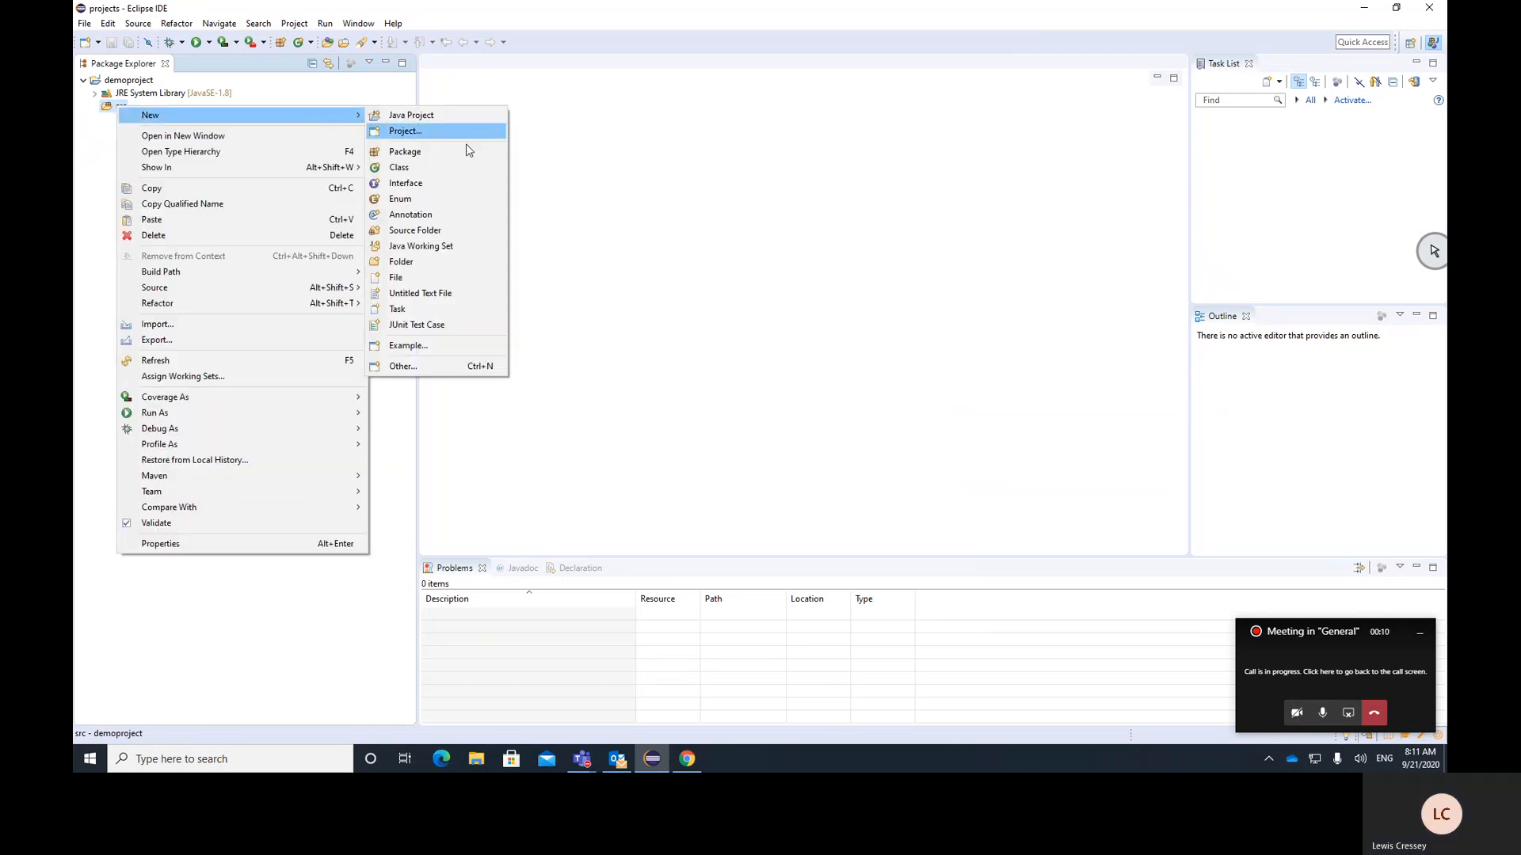
click(458, 167)
click(661, 374)
click(754, 231)
text(Main)
key(Return)
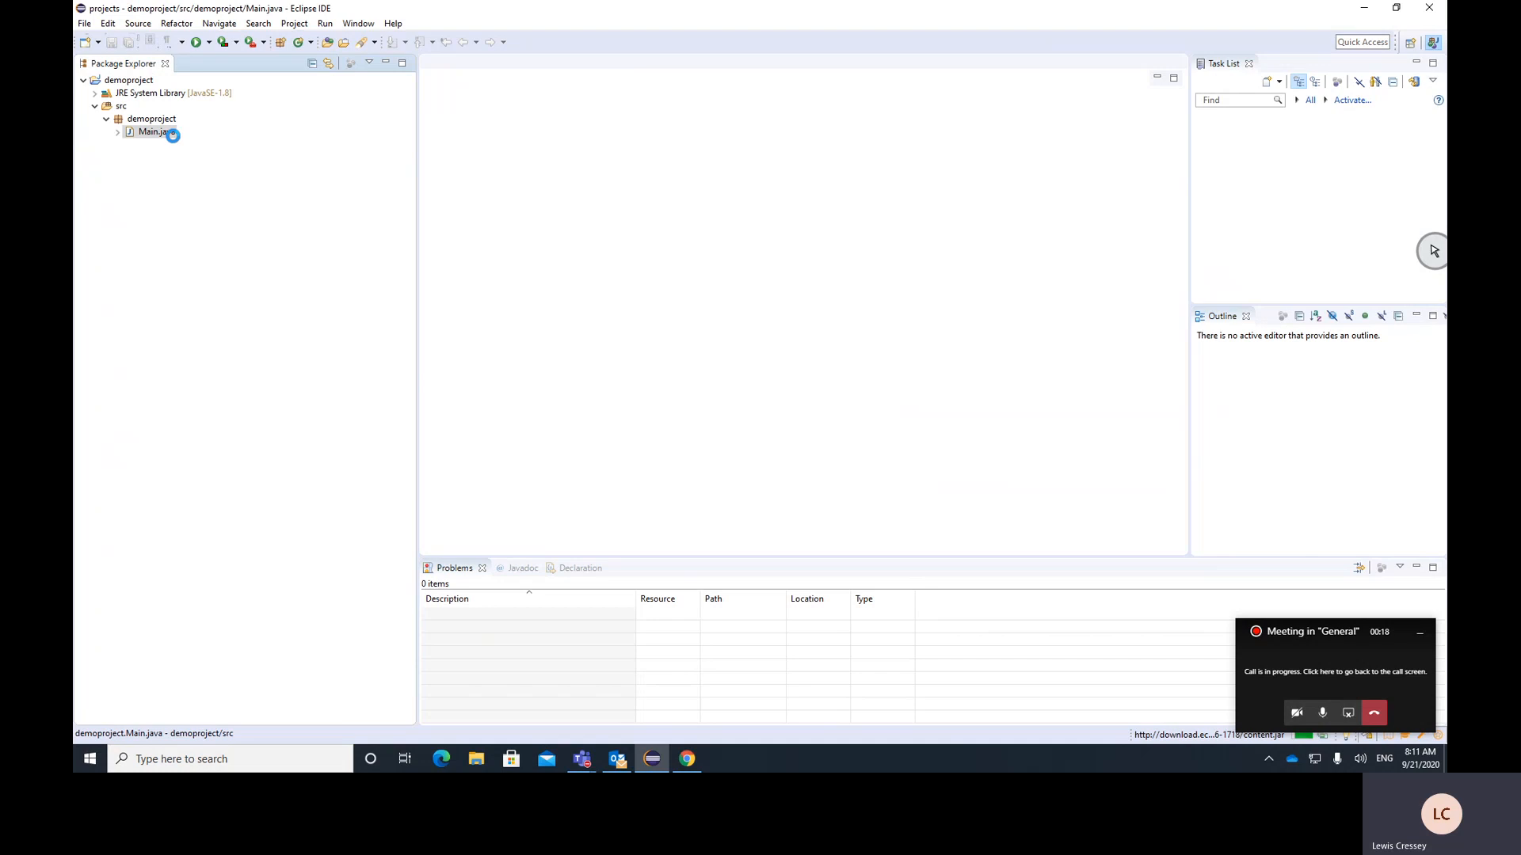
Replace the TODO comment in the main method with System.out.println("Hello world"); and save Main.java
drag(504, 147, 489, 133)
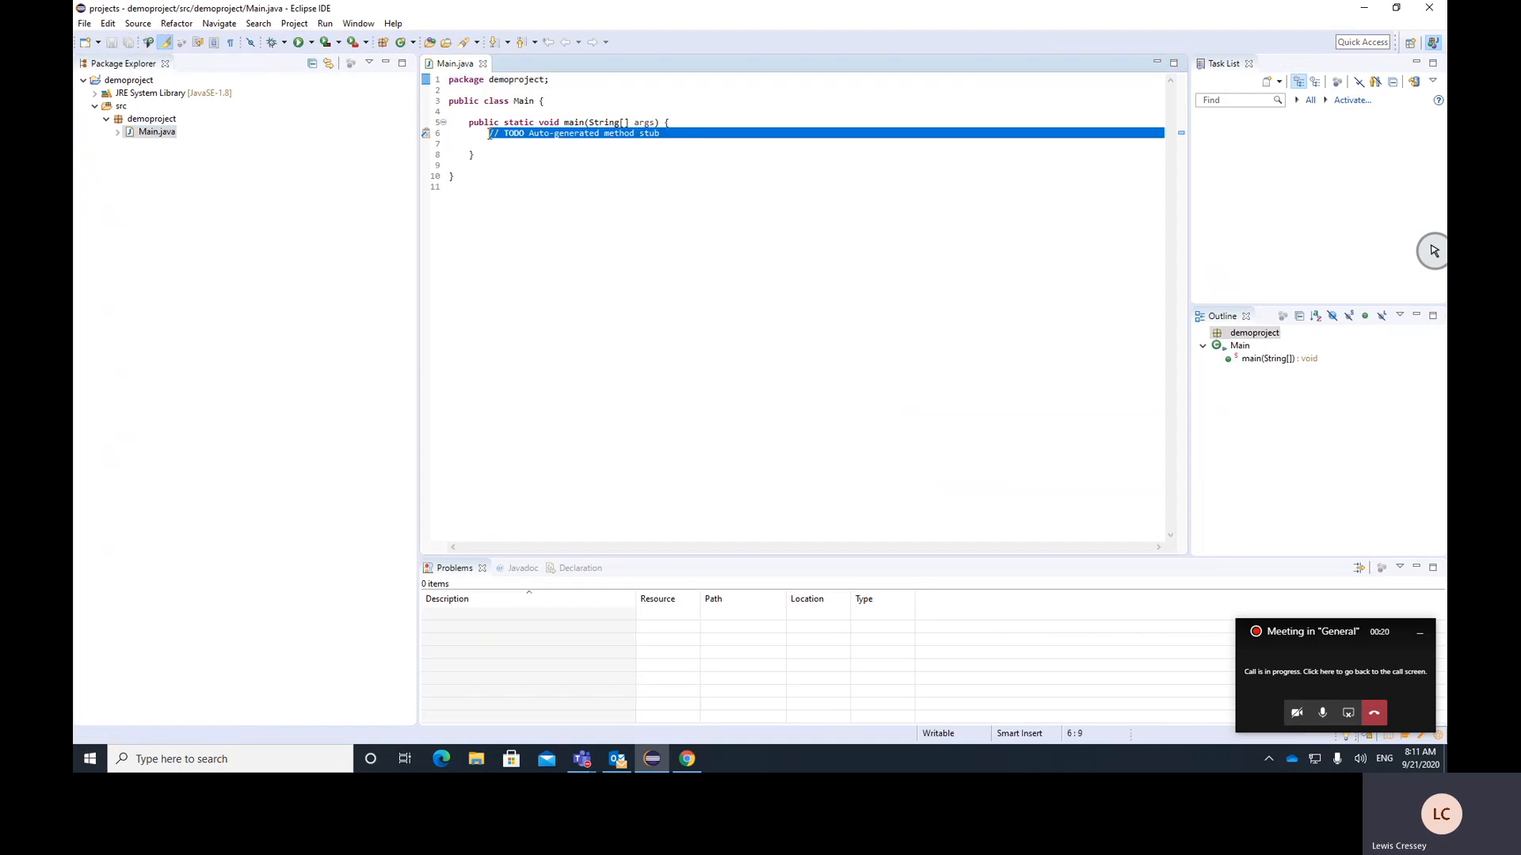
text(System.out.println()
key(Return)
text("Hello world");)
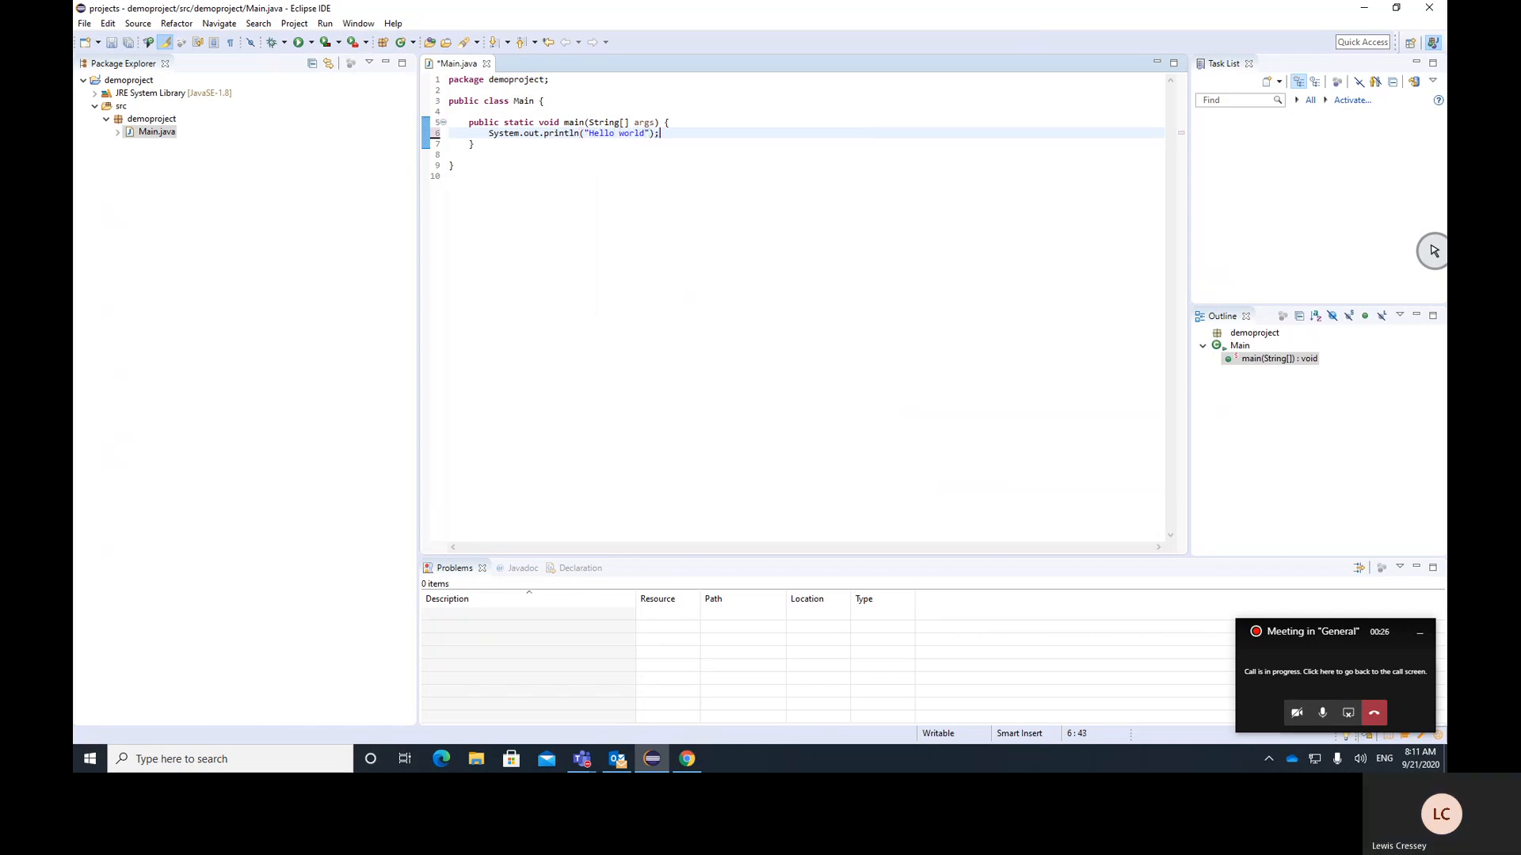
key(ctrl+s)
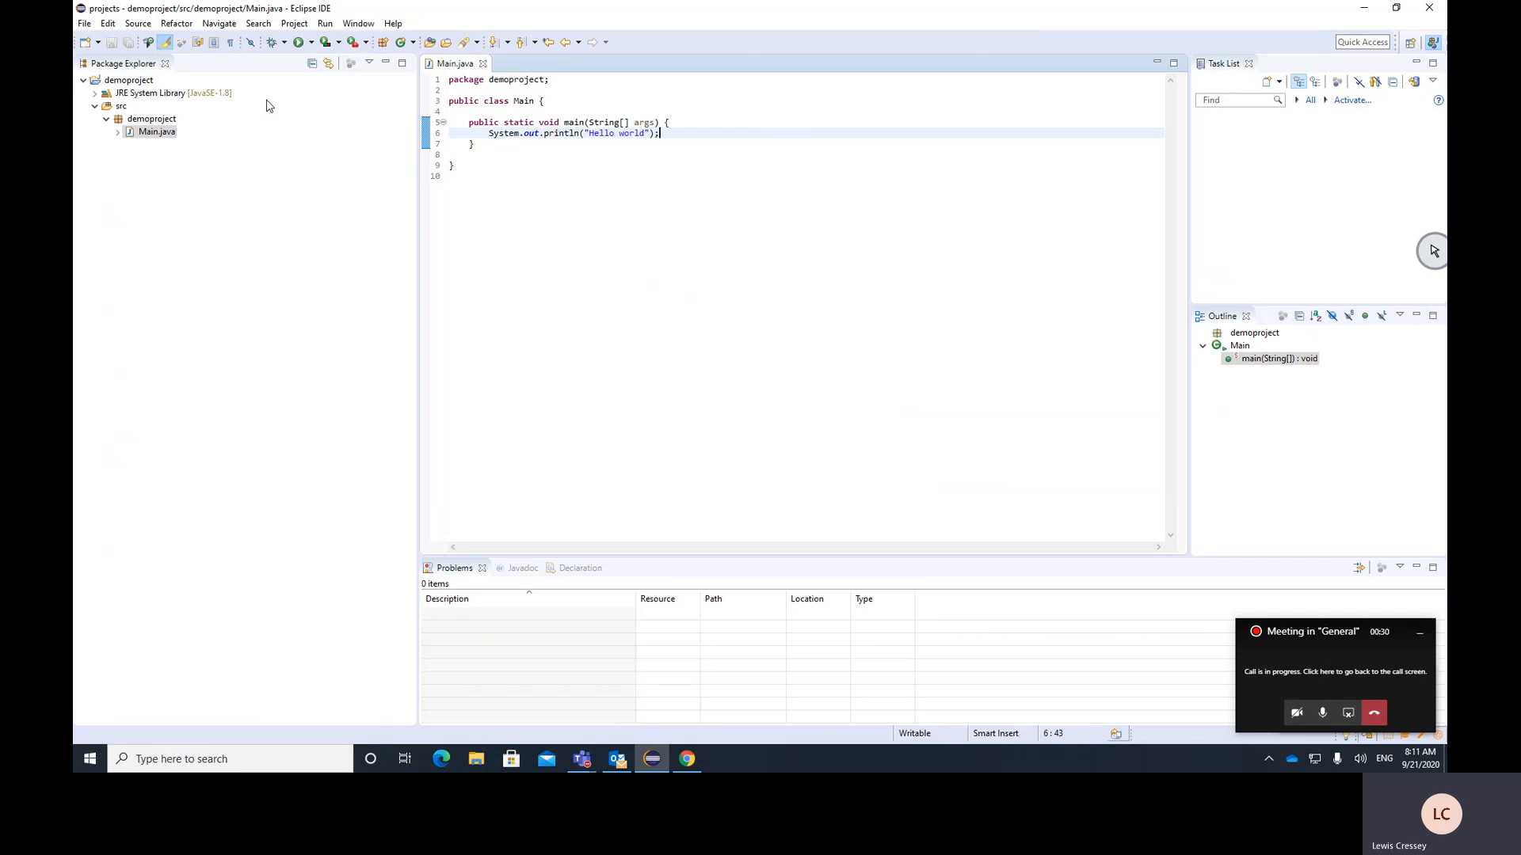
right_click(142, 85)
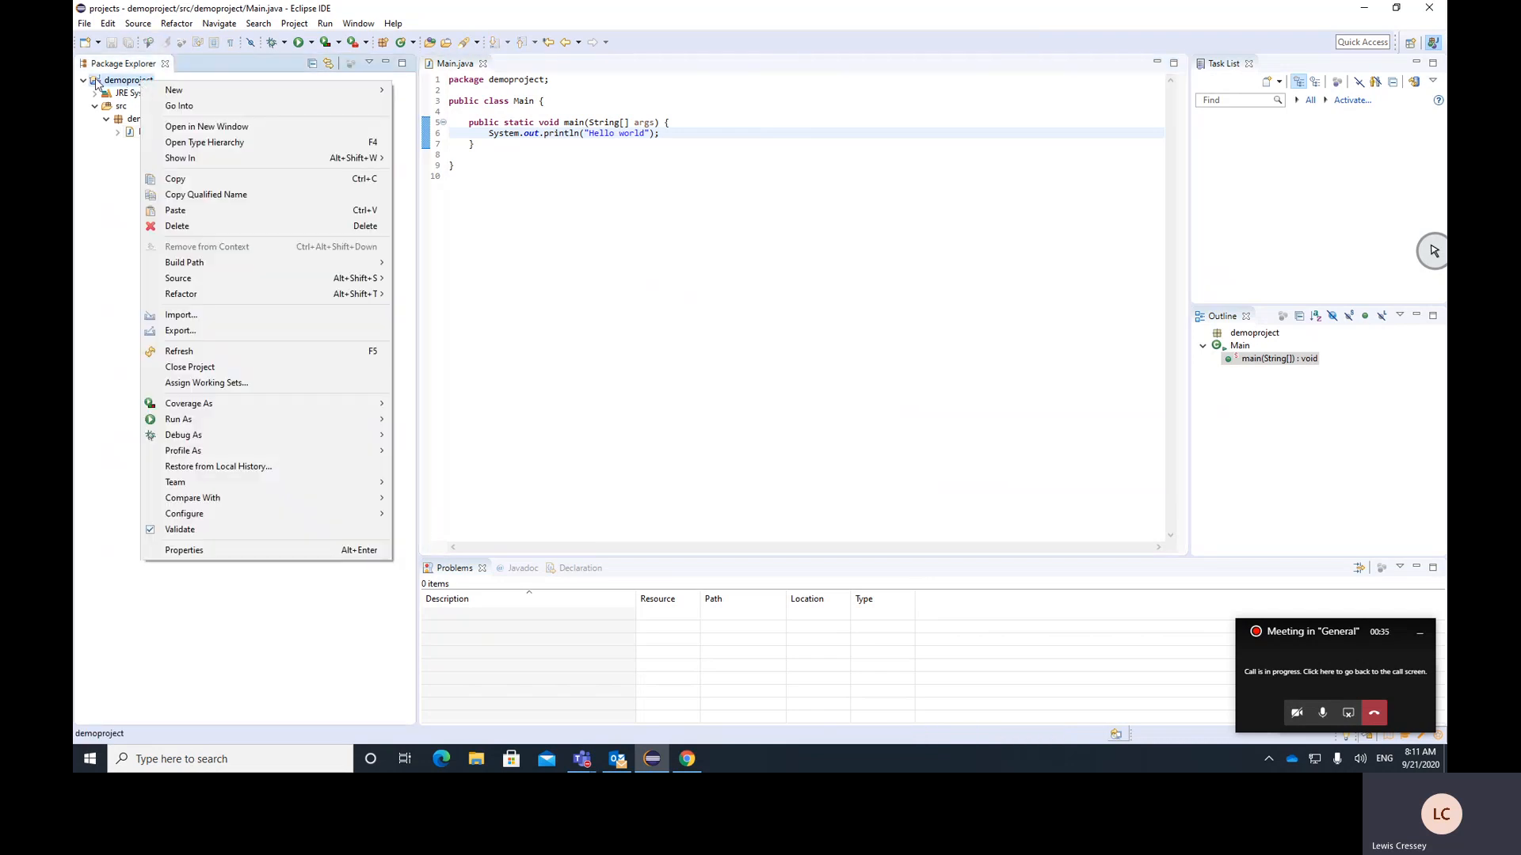
click(121, 178)
click(146, 133)
right_click(145, 137)
Share the demoproject project in a new Git repository whose directory is named demoproject inside the default git folder
click(138, 82)
right_click(138, 82)
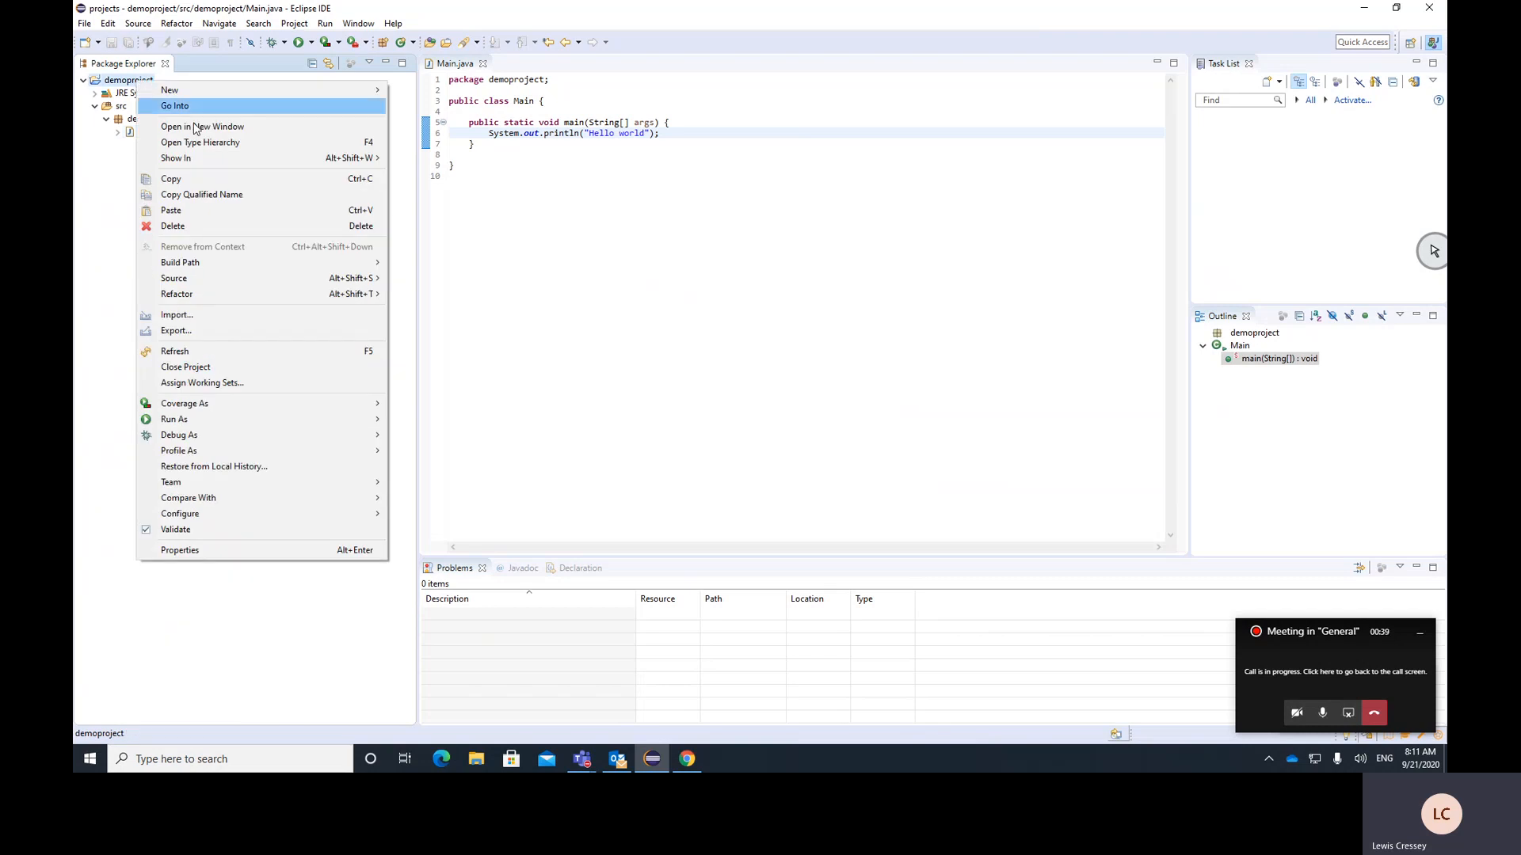
mouse_move(255, 489)
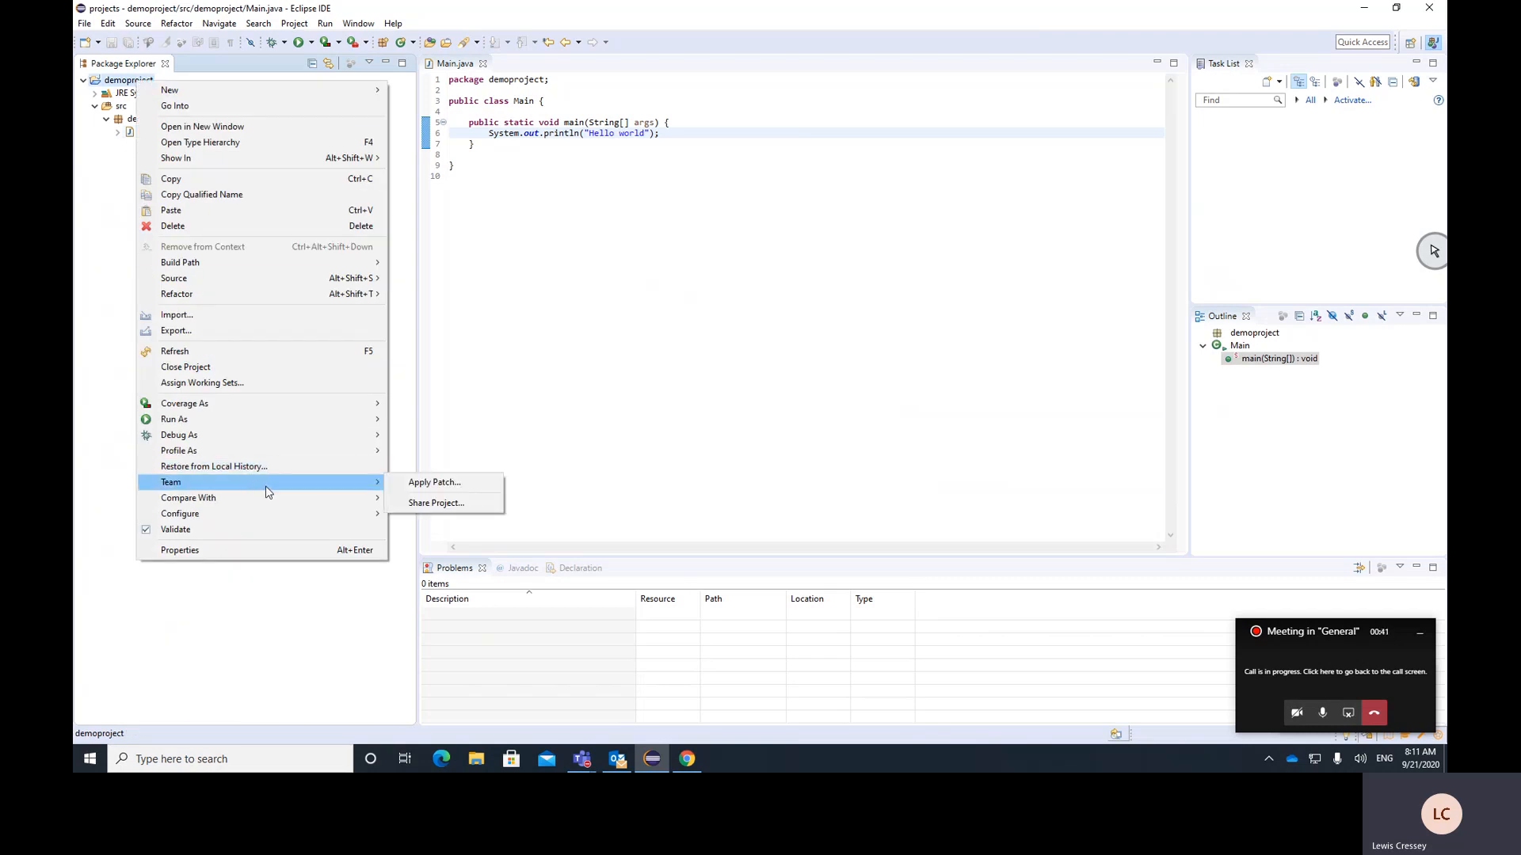
click(458, 507)
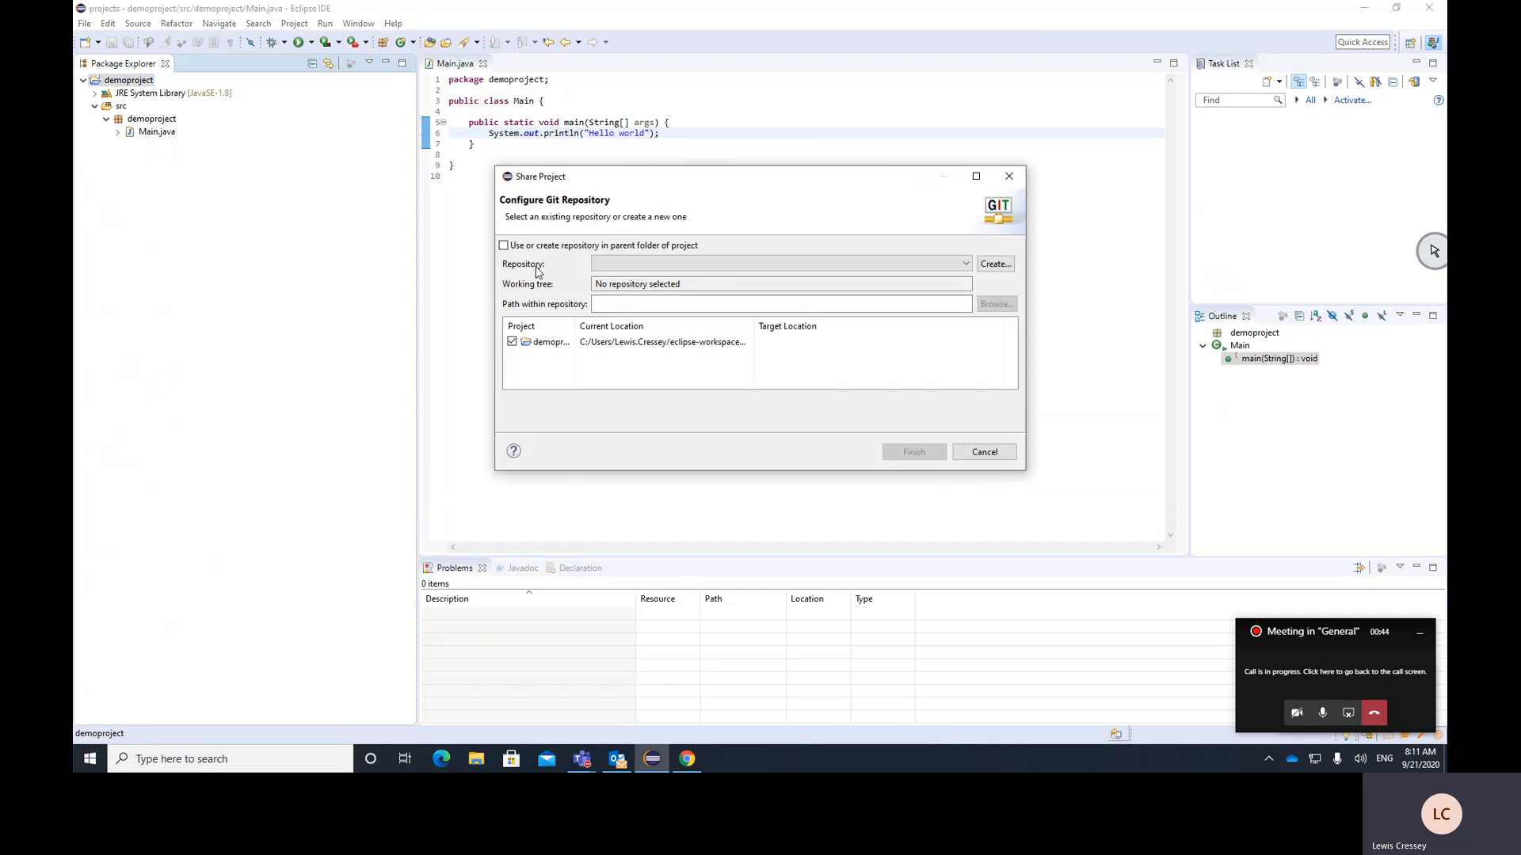
click(996, 265)
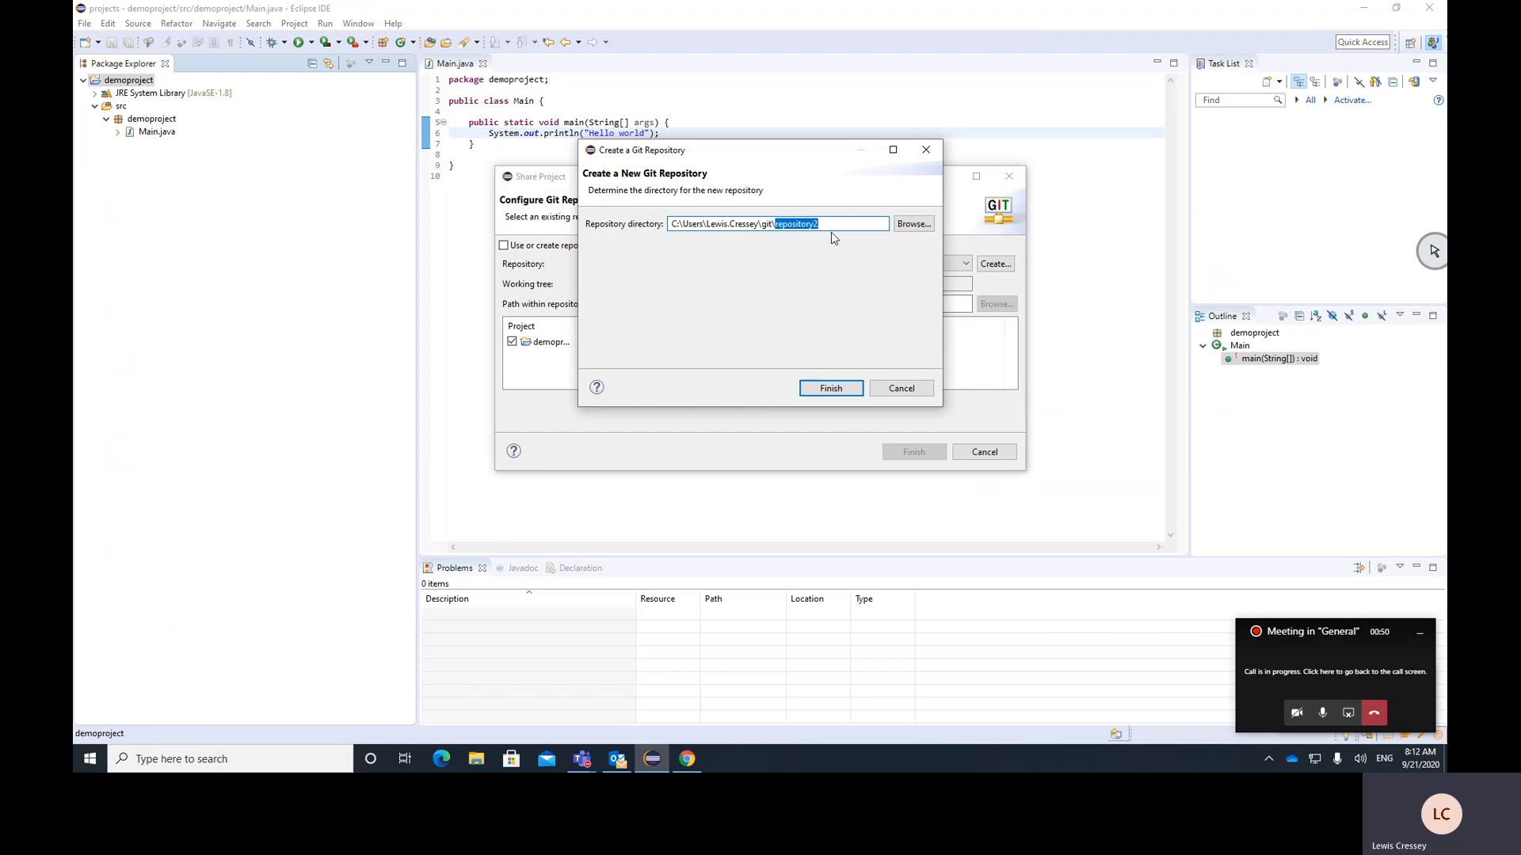
text(demoprojec)
click(831, 388)
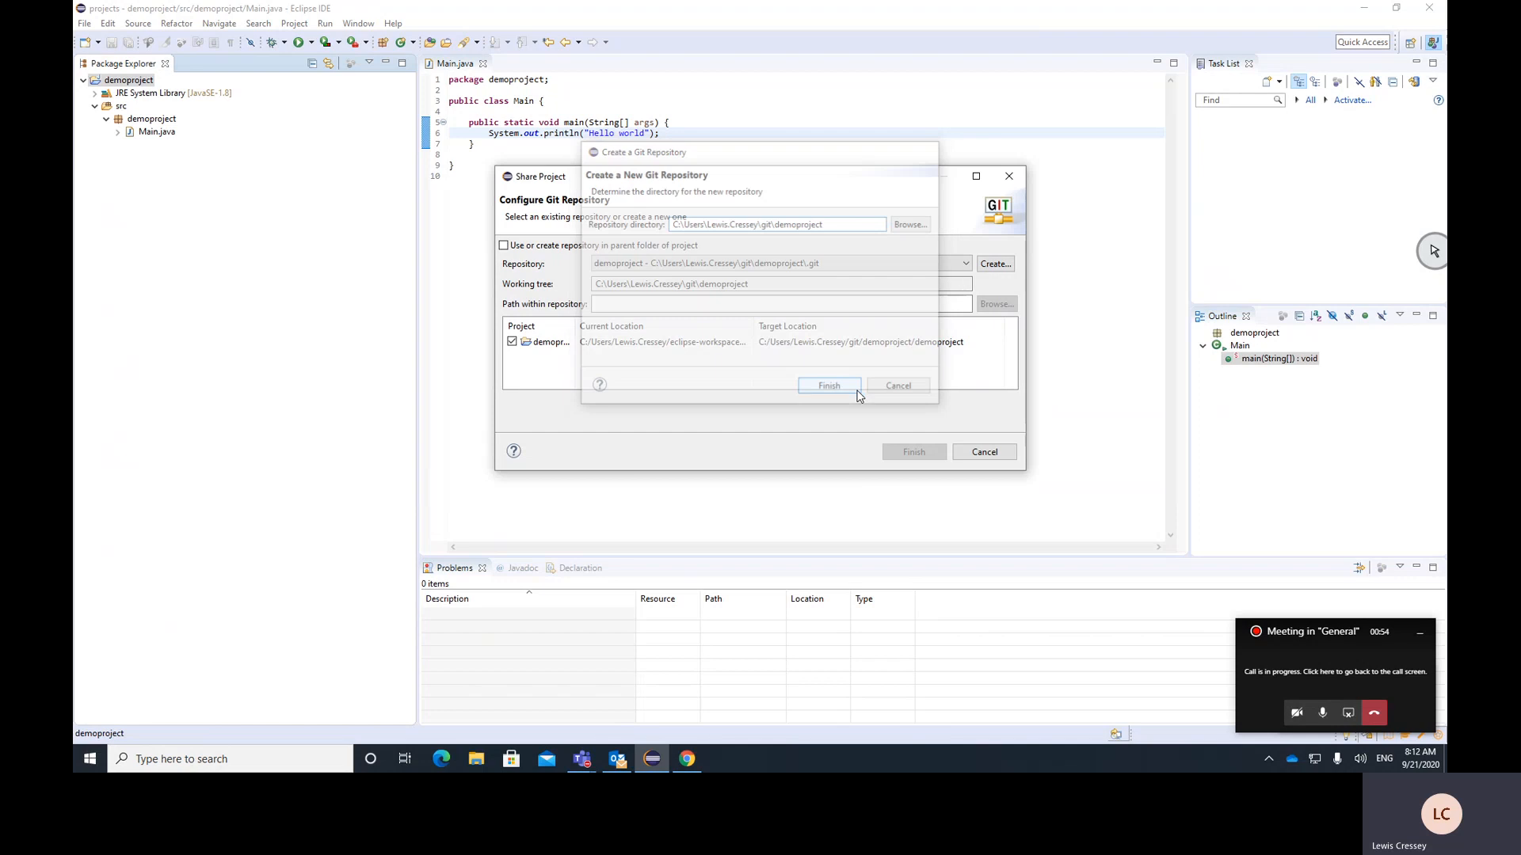
click(912, 452)
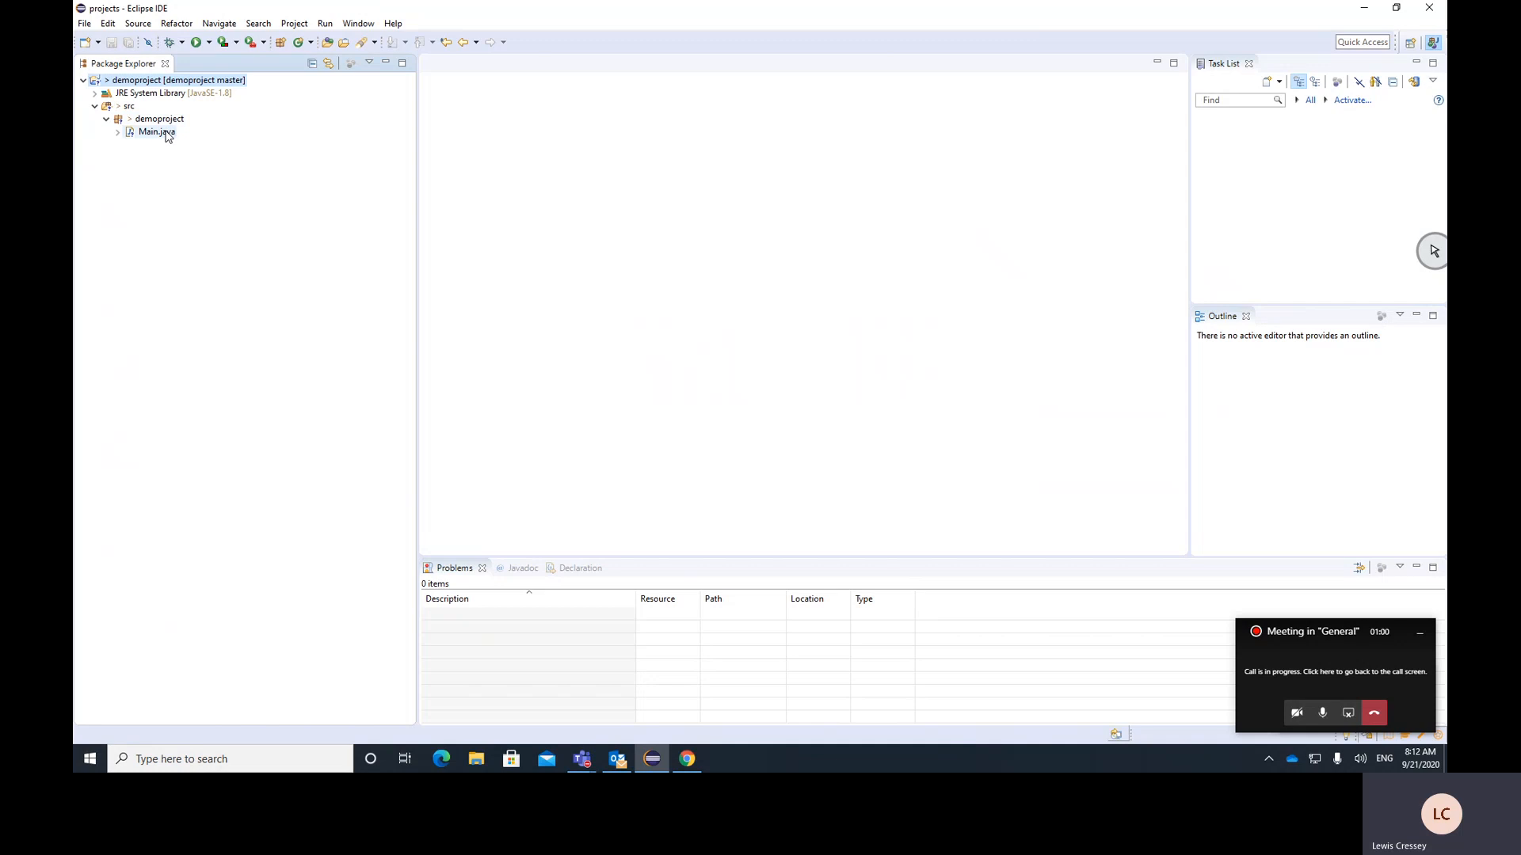
Add the whole demoproject project to the Git index
right_click(143, 82)
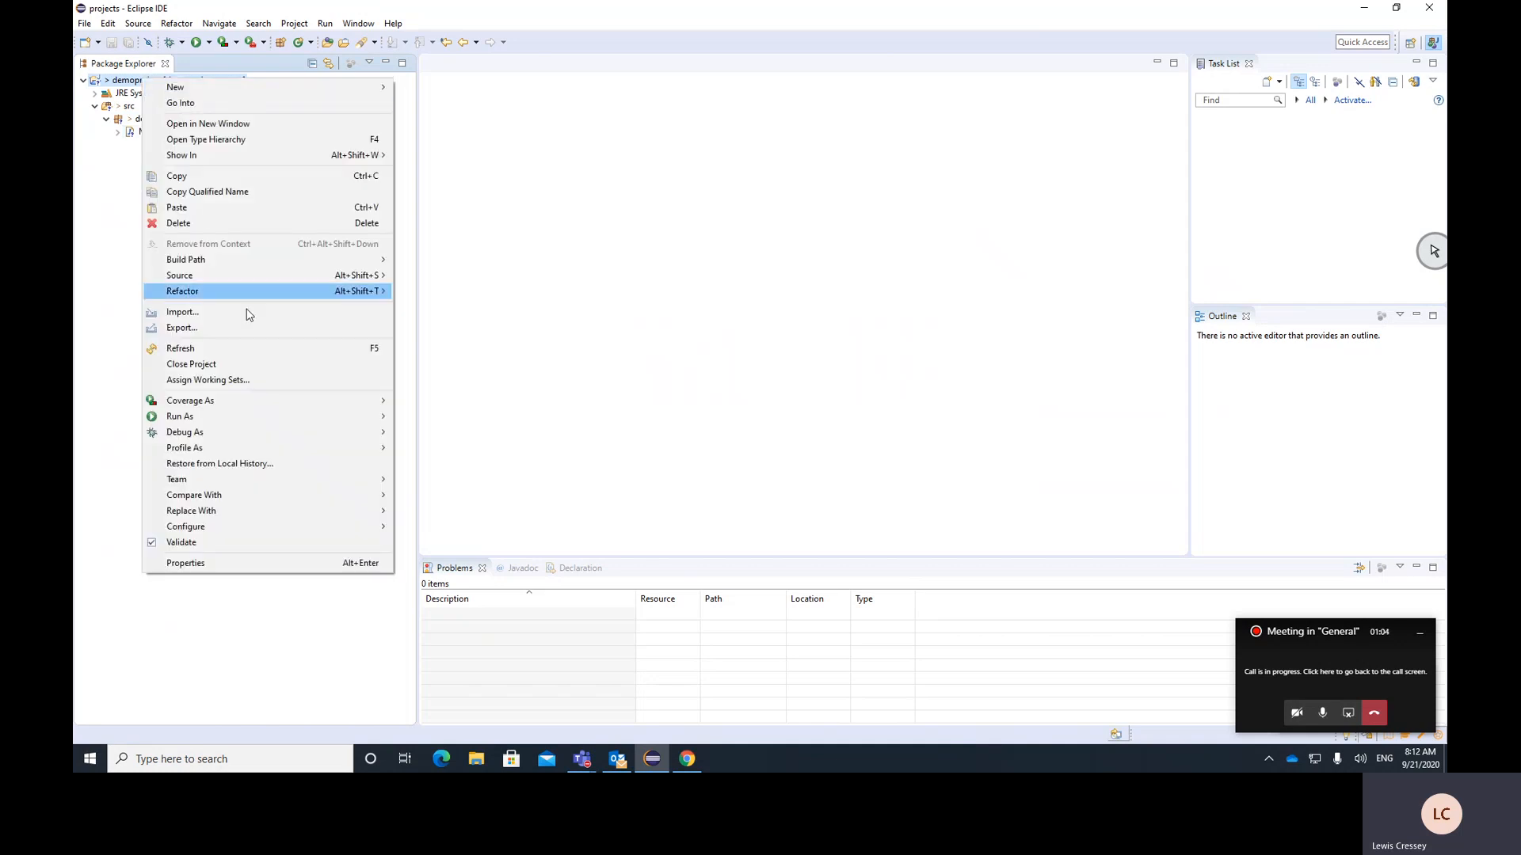
mouse_move(309, 478)
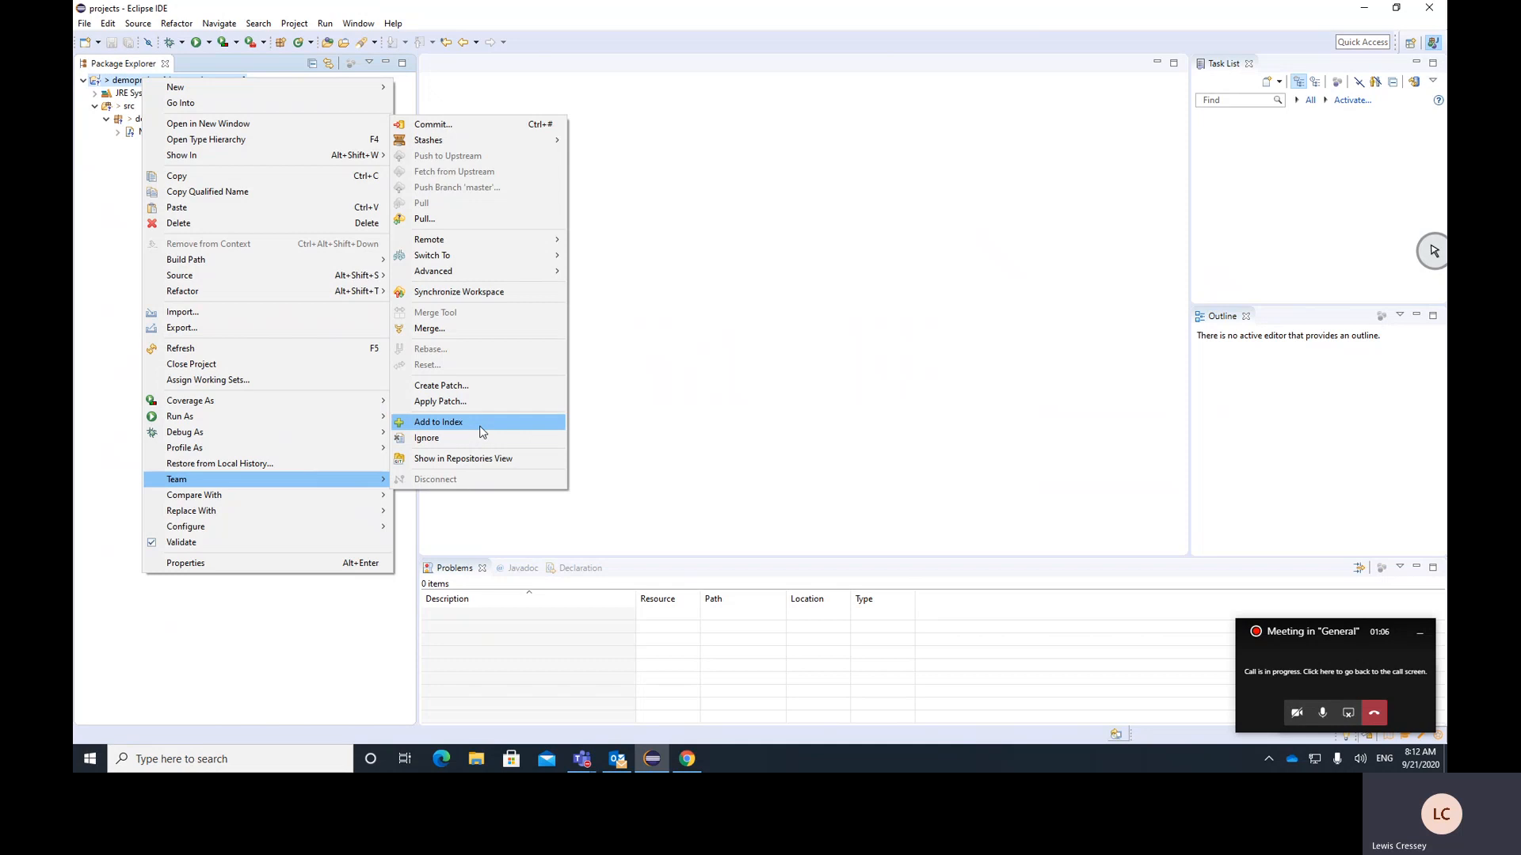
click(457, 424)
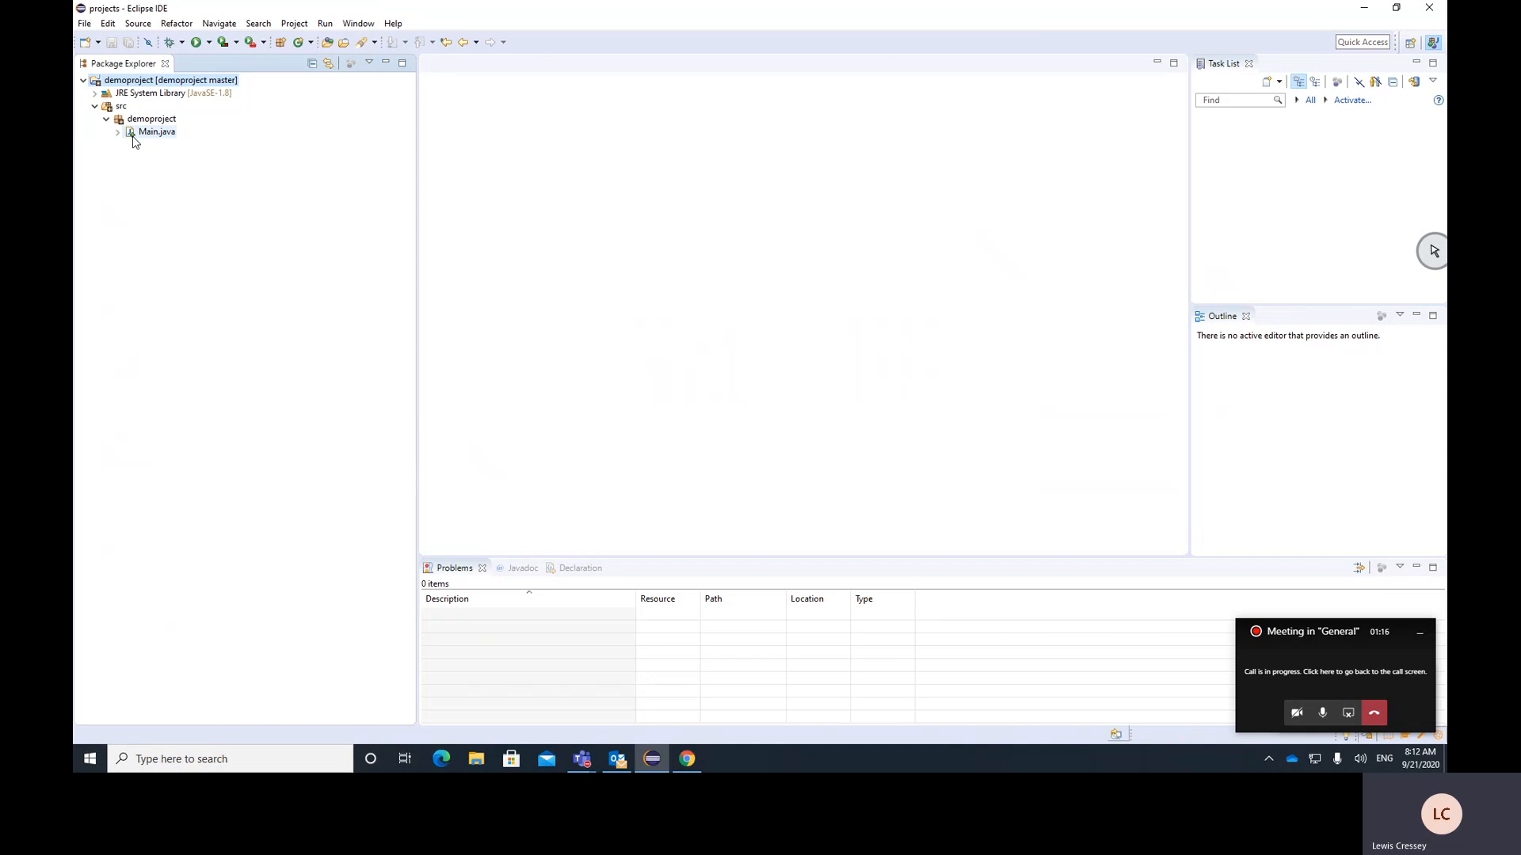
Commit the staged project files locally, without pushing, using the commit message "demo project"
right_click(129, 83)
mouse_move(300, 482)
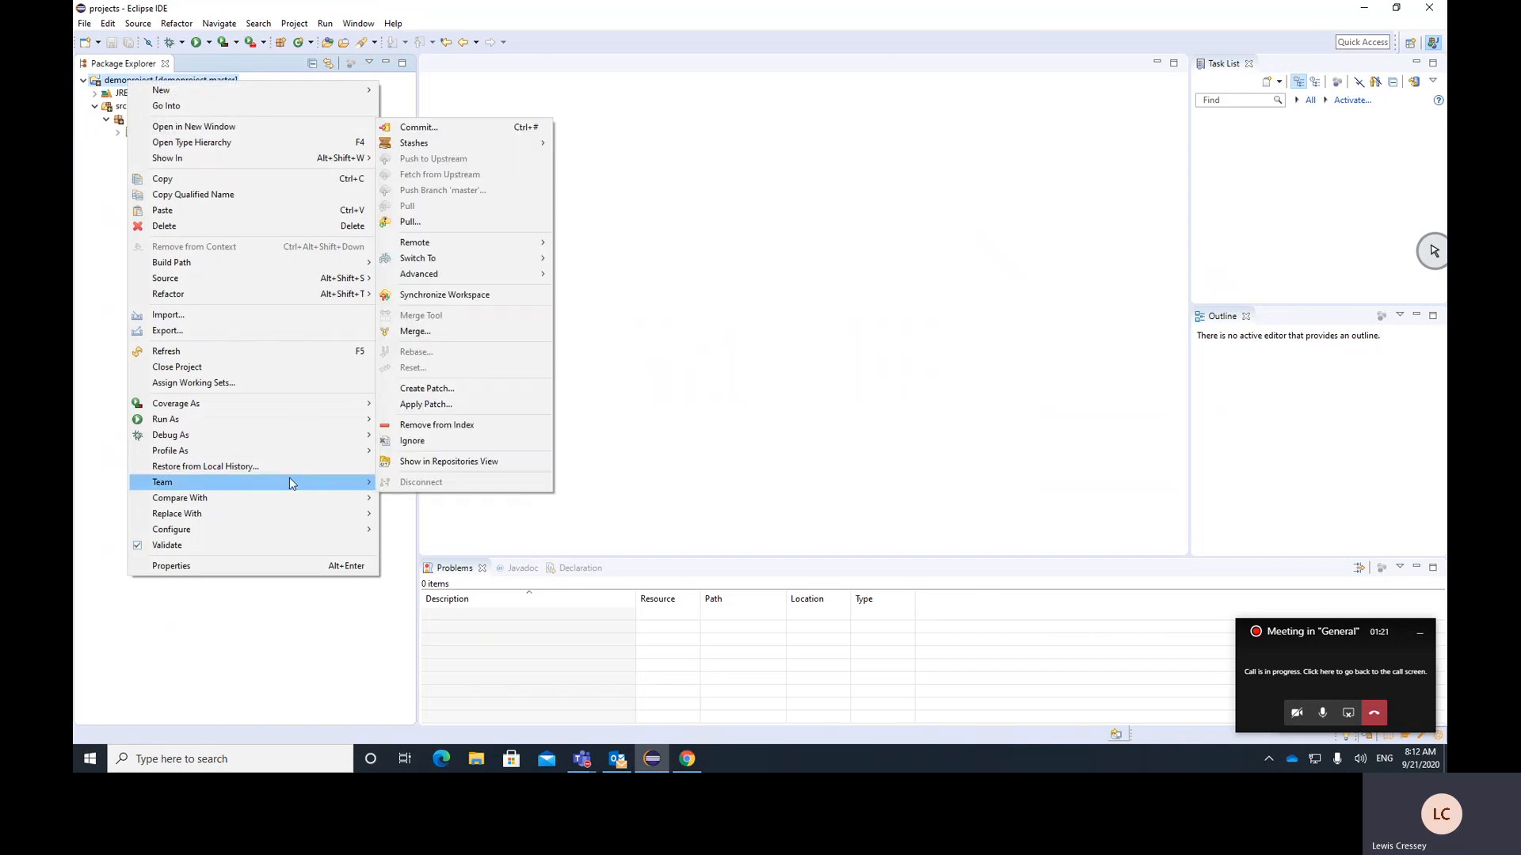
click(463, 127)
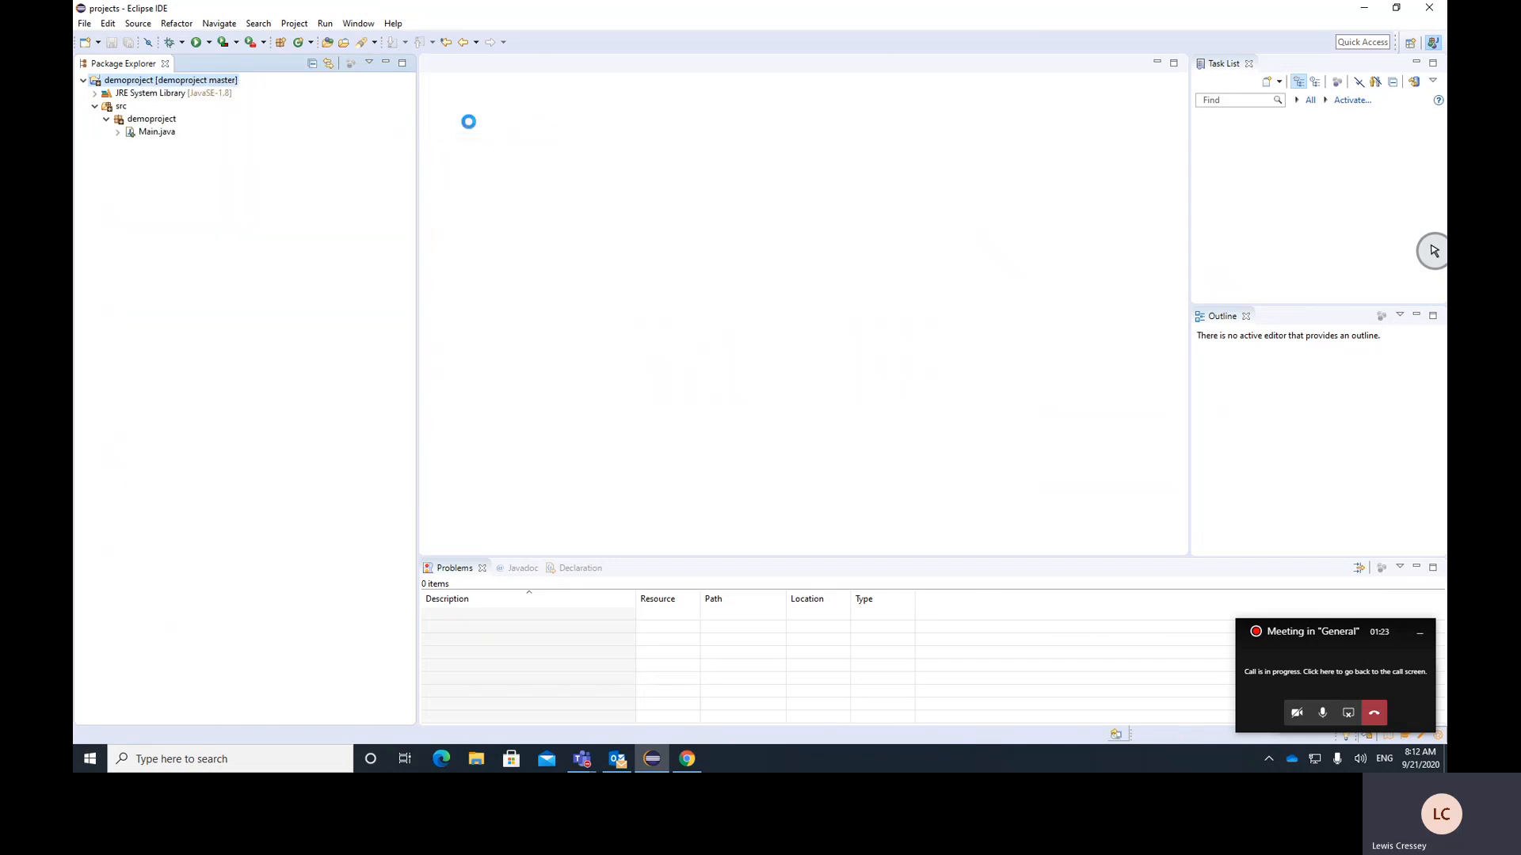
drag(1306, 629, 259, 587)
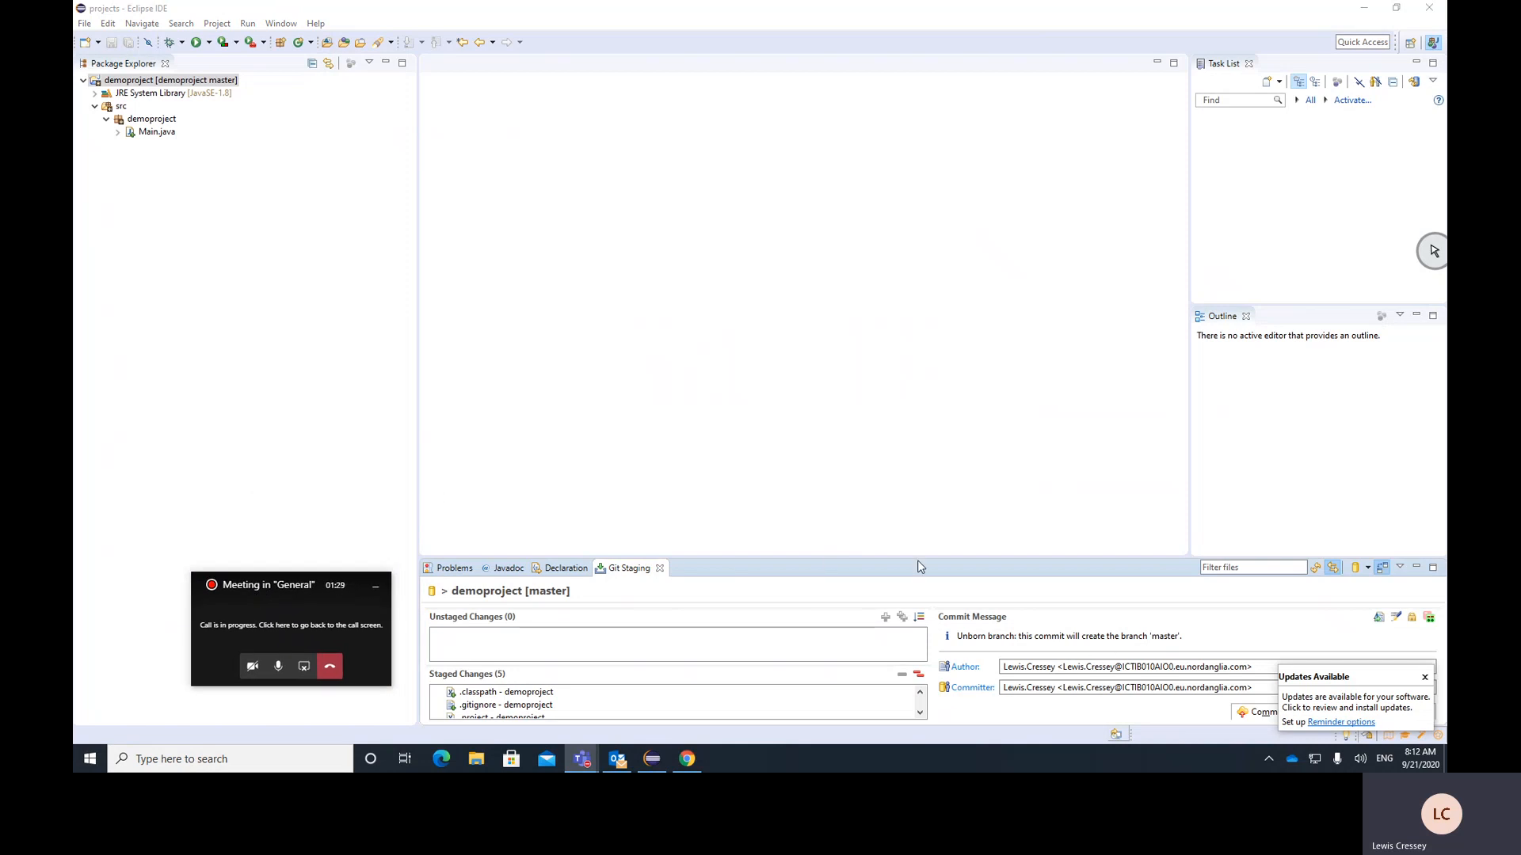
drag(918, 556, 908, 505)
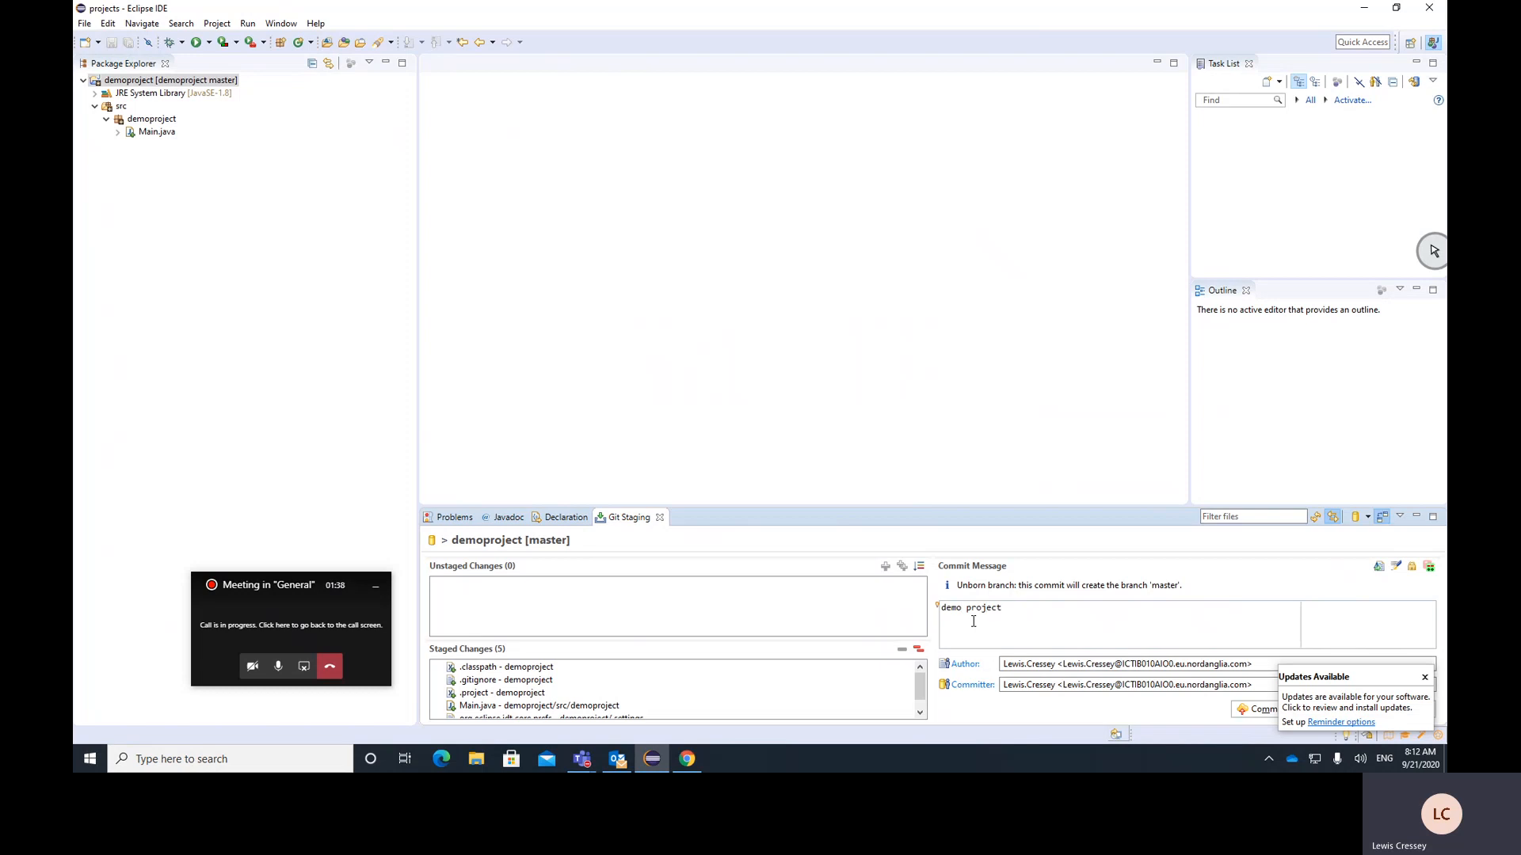
click(1424, 677)
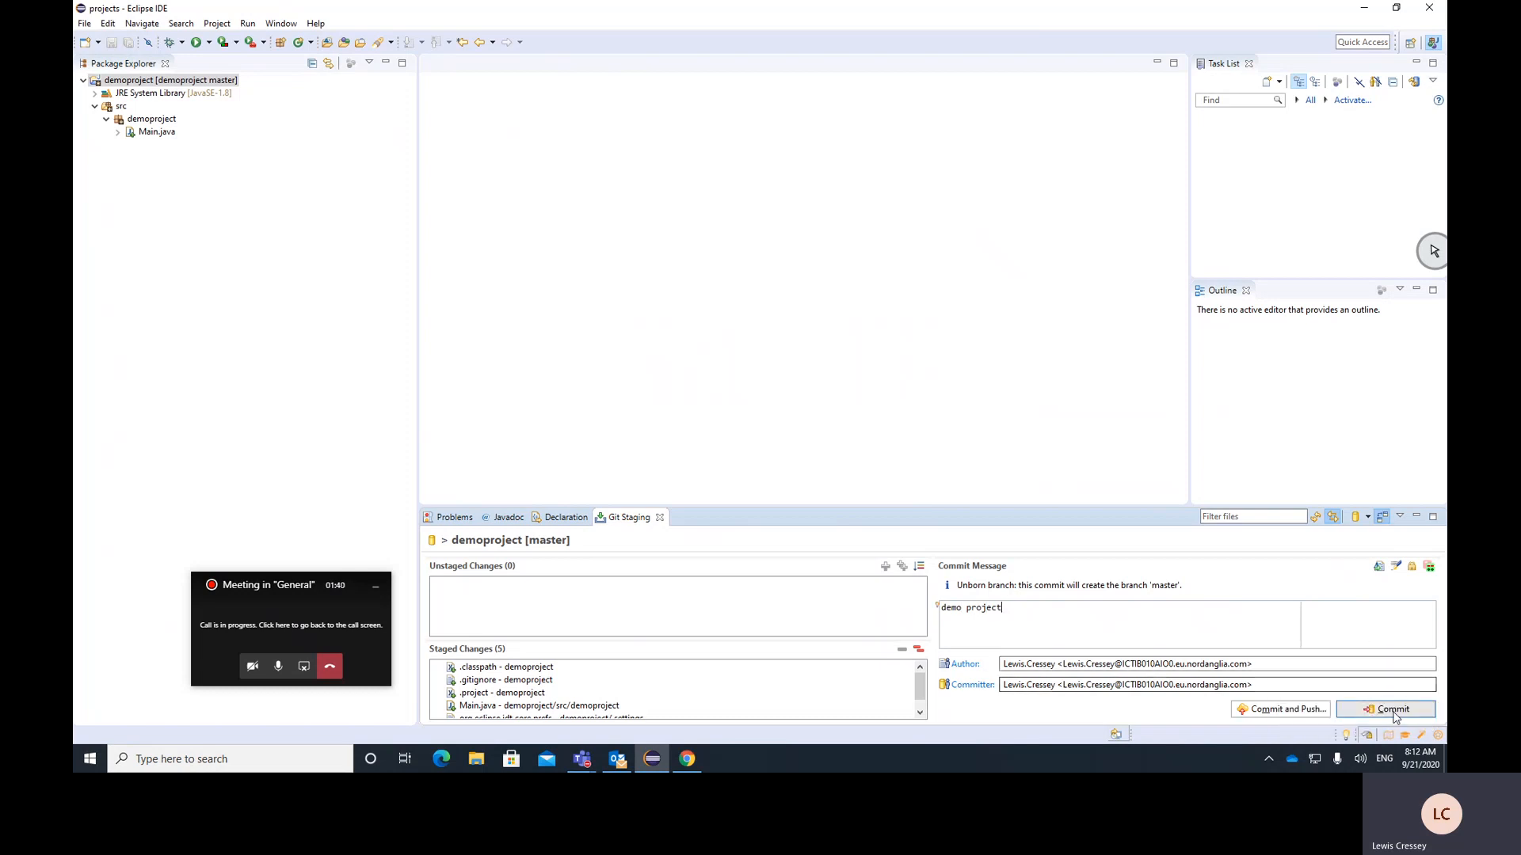
click(1392, 712)
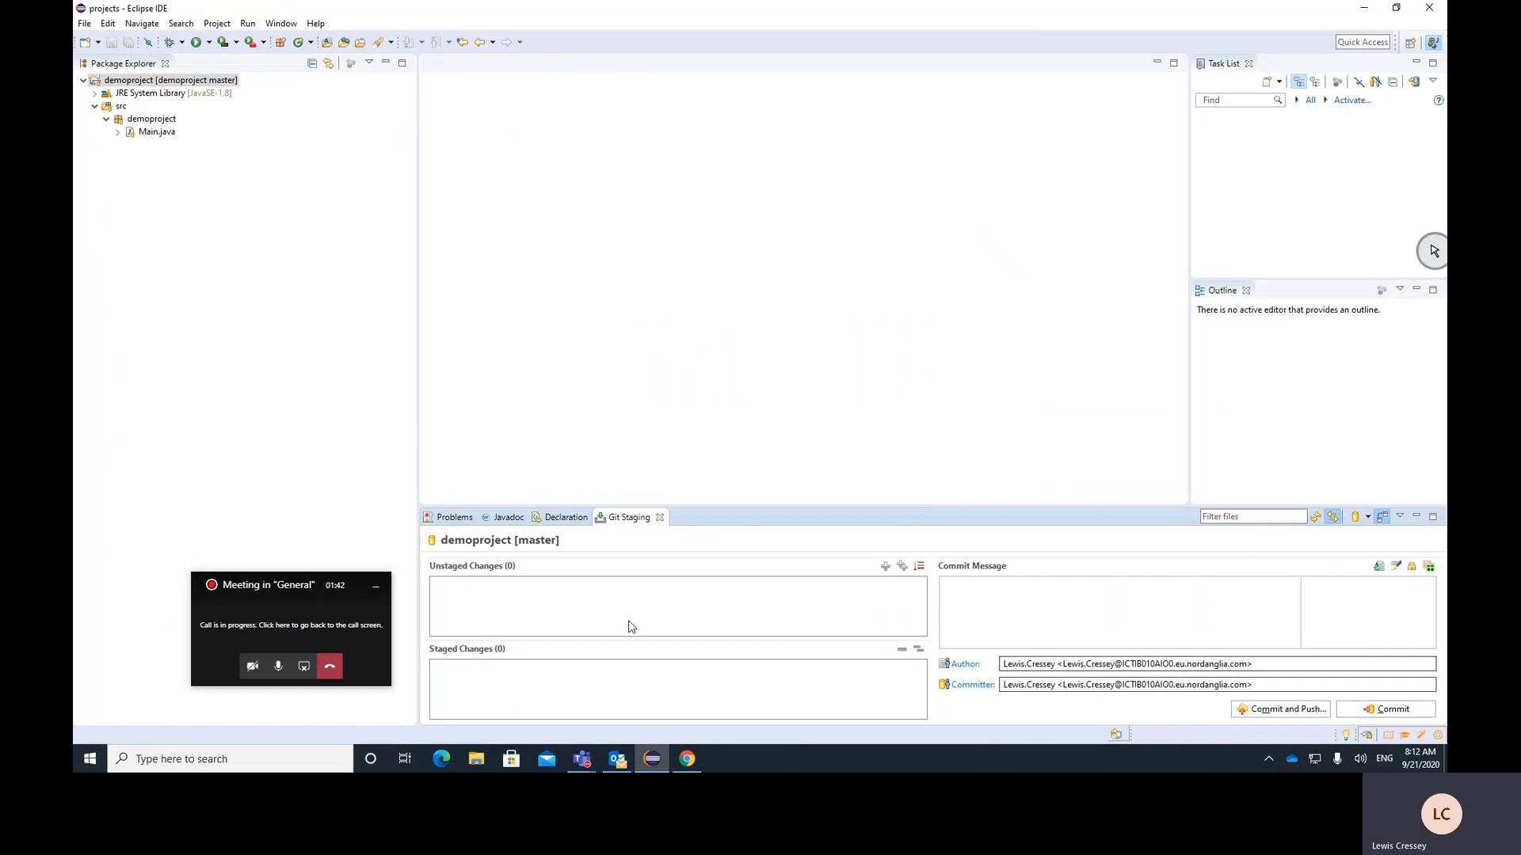
Move the meeting window out of the project tree's way and open Main.java in the editor
drag(304, 596, 1314, 570)
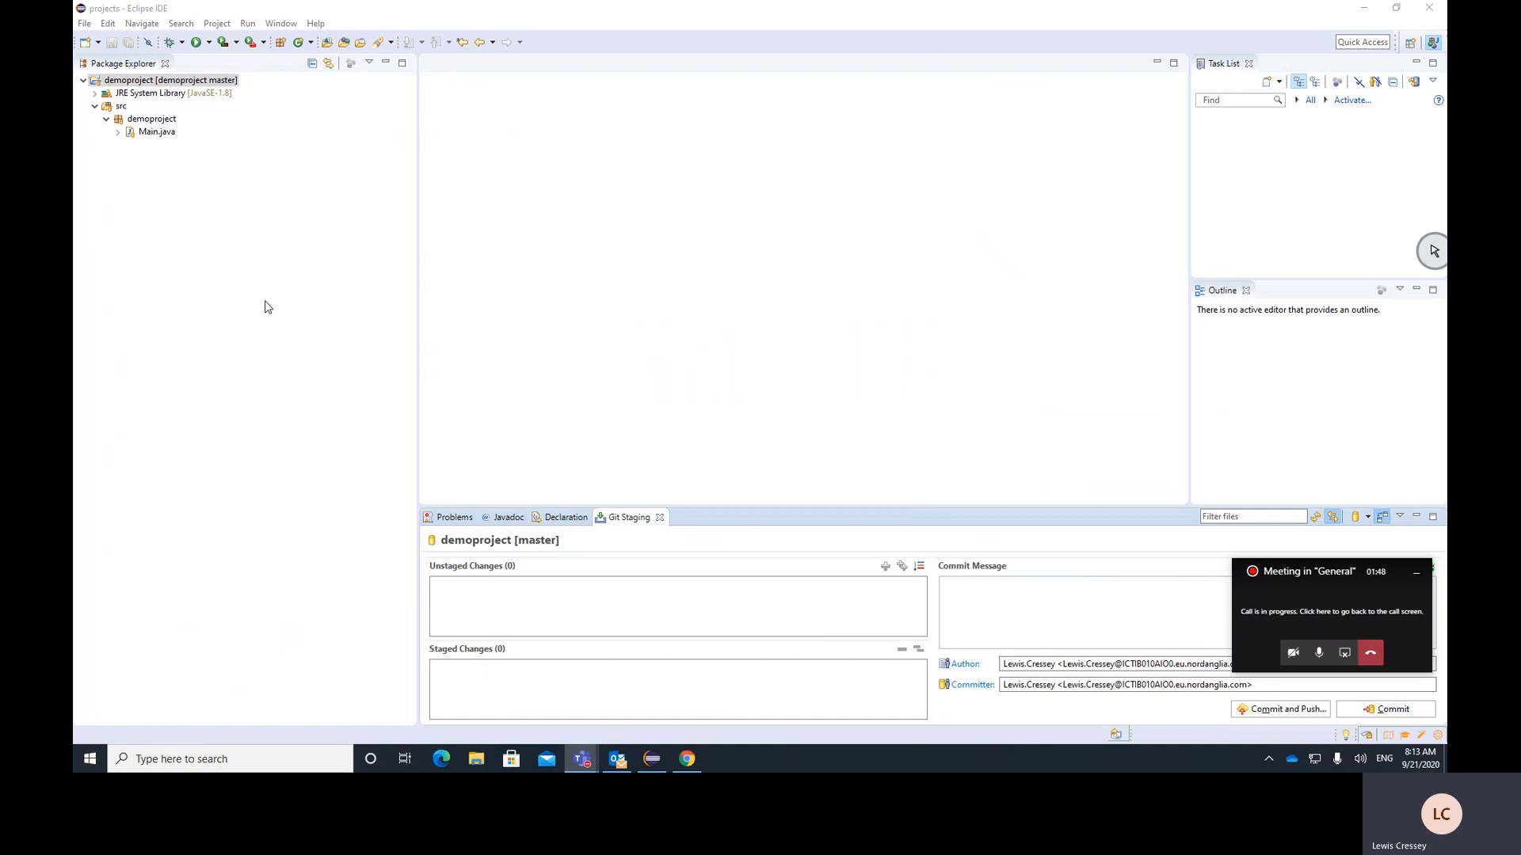
click(143, 132)
double_click(142, 132)
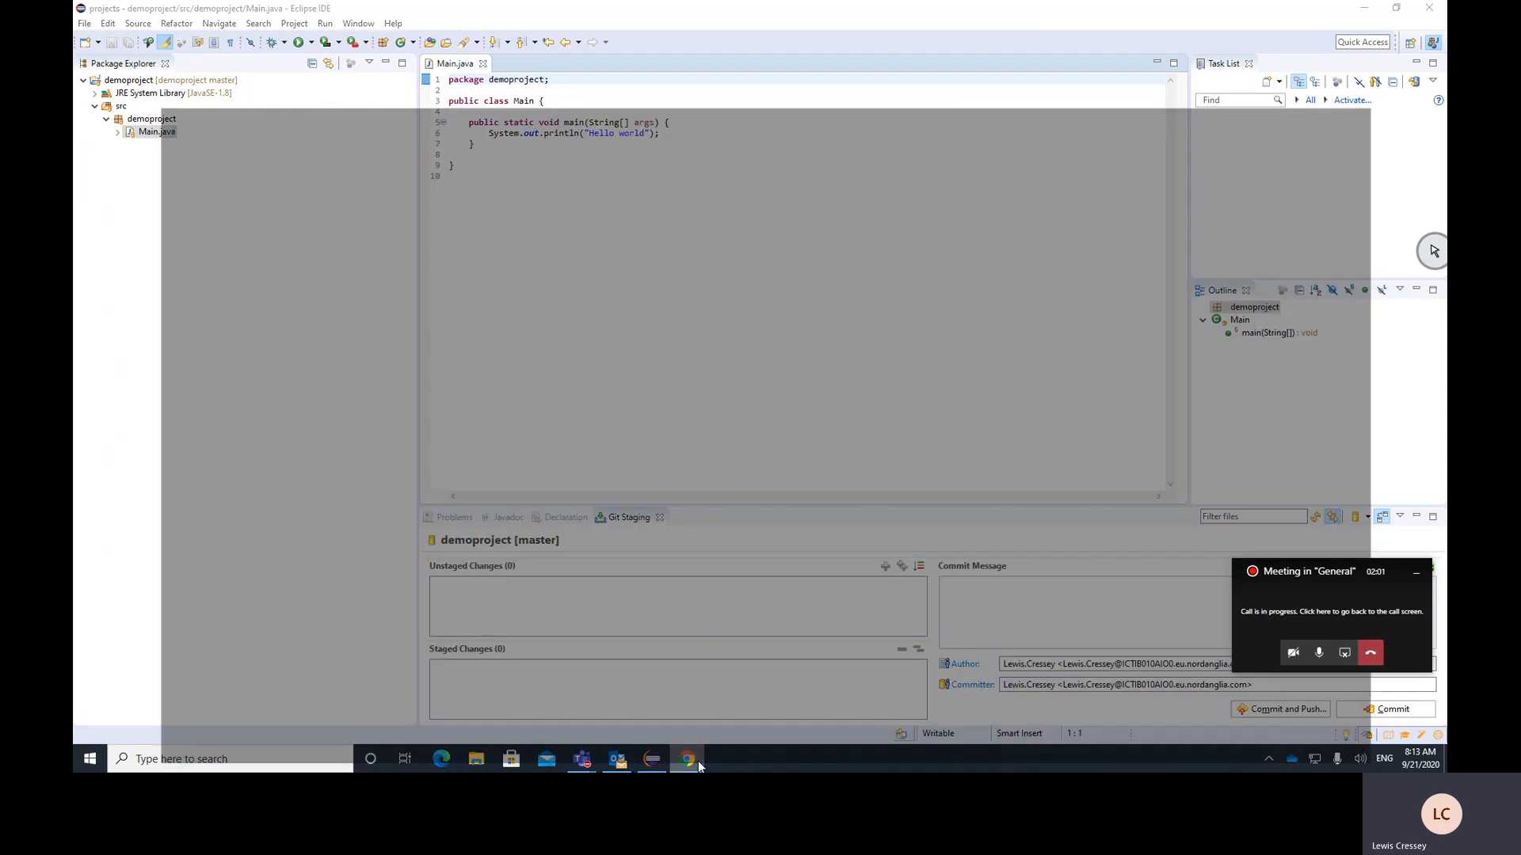
Switch to GitHub in Chrome and create a new public repository named demoproject without any initial files
click(688, 759)
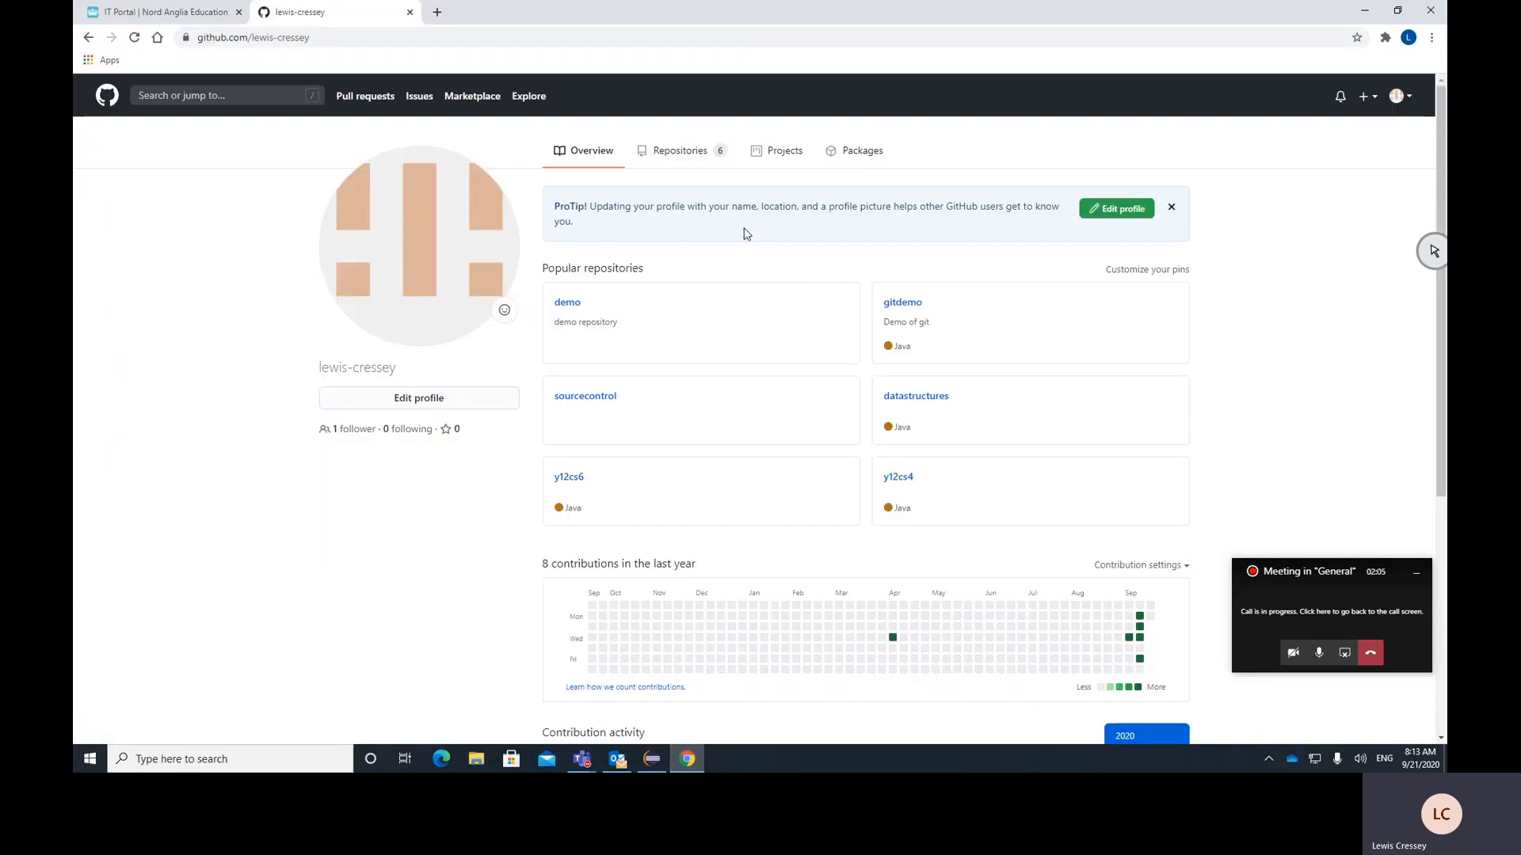
click(686, 157)
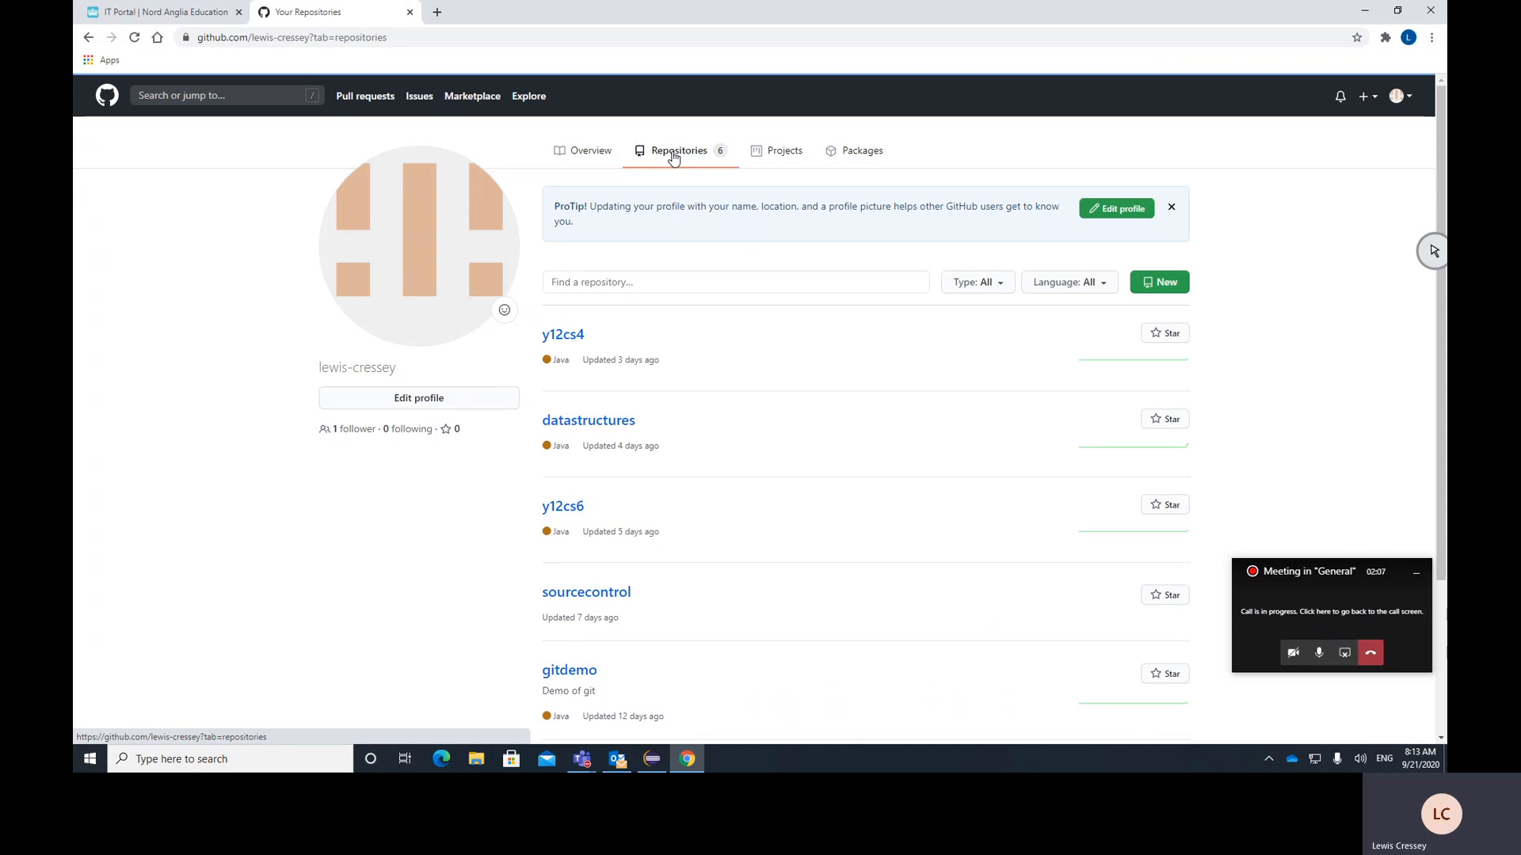
click(1158, 285)
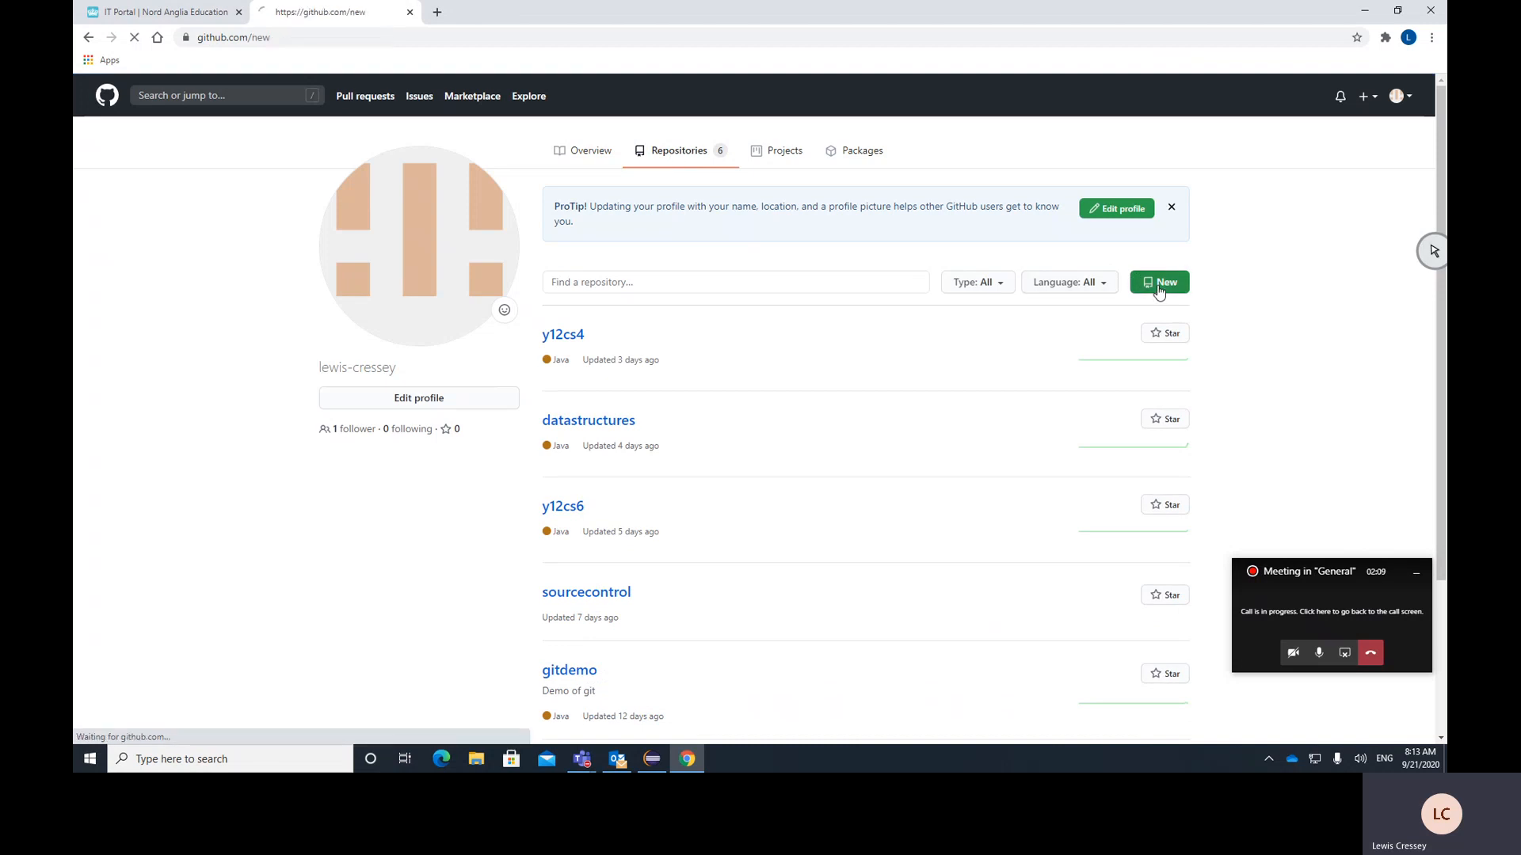
click(767, 274)
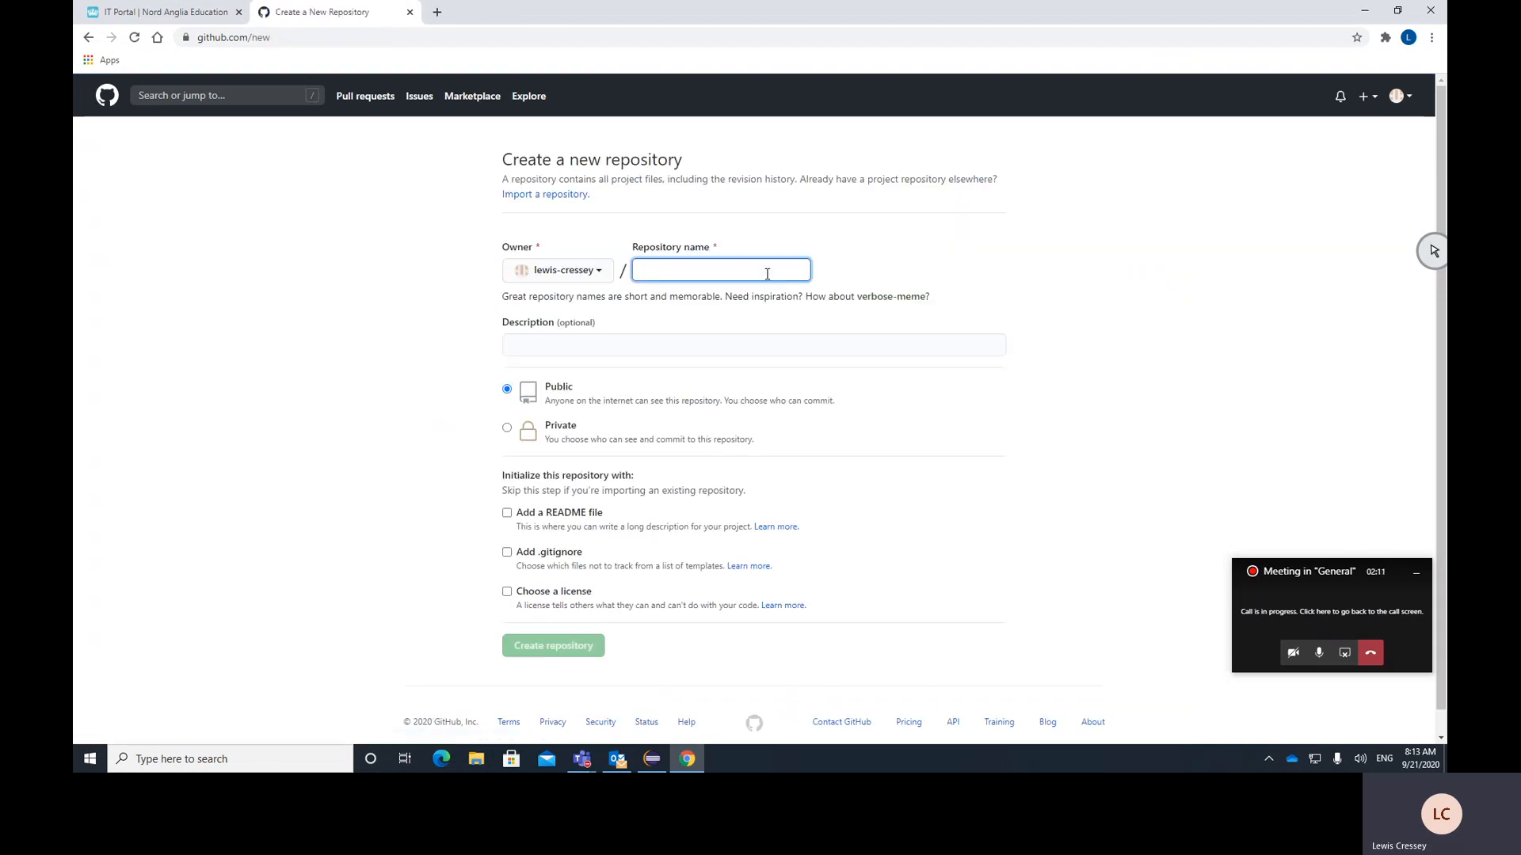
text(demoproject)
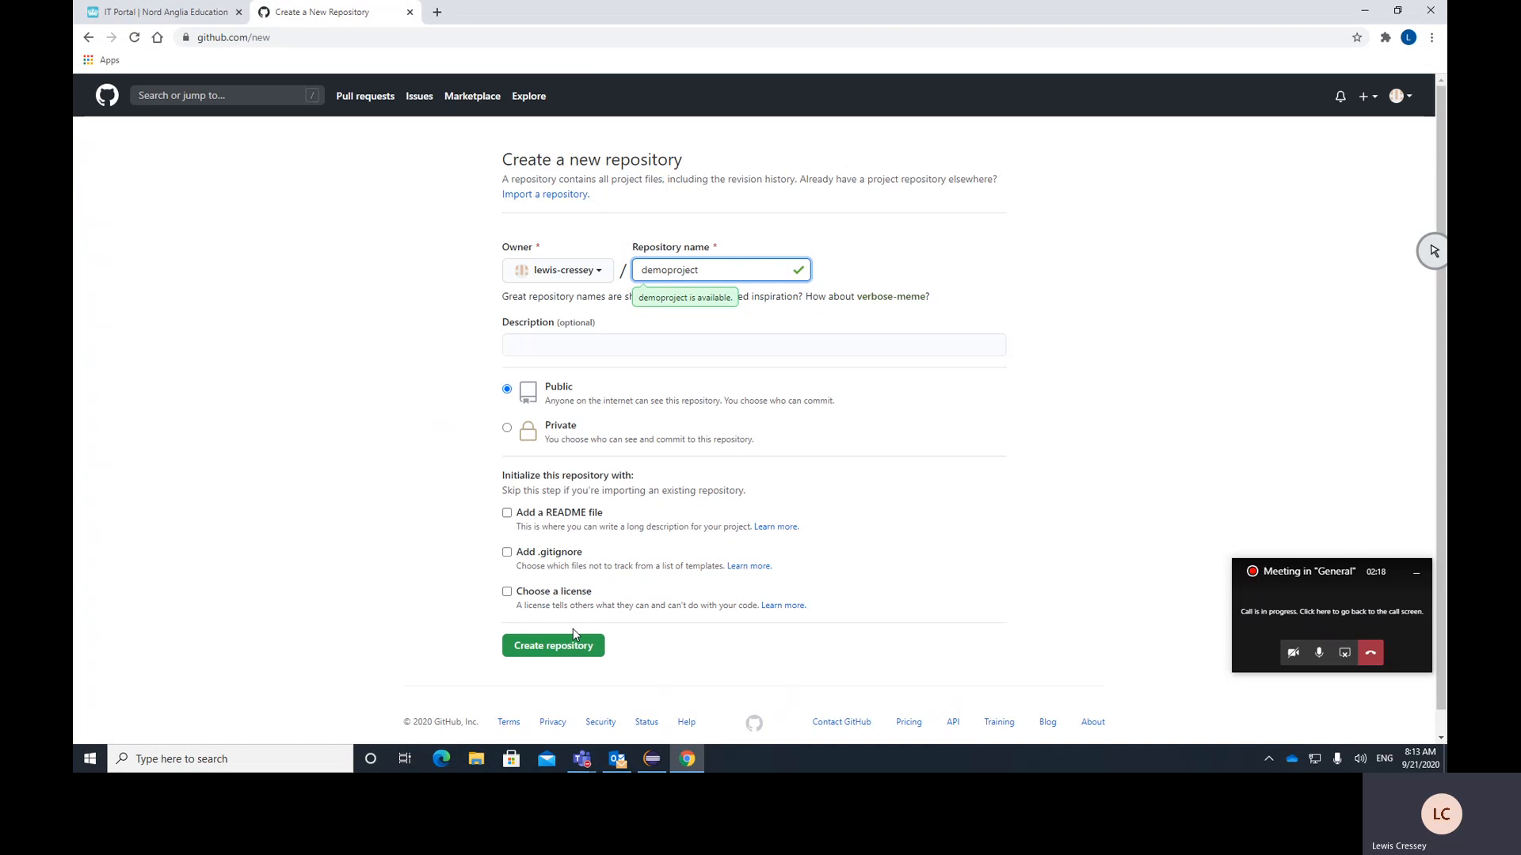
click(556, 647)
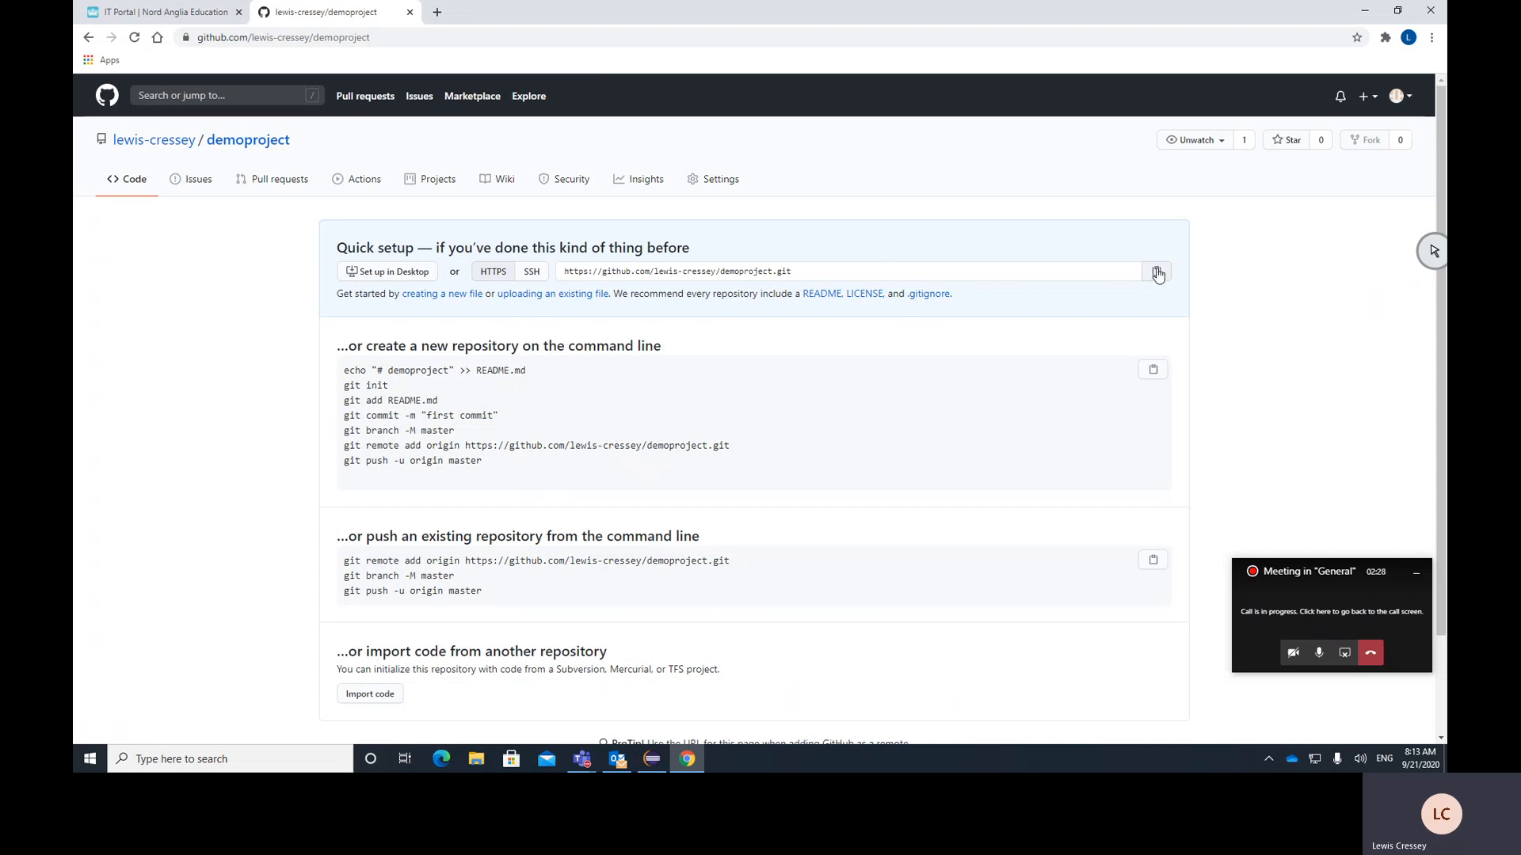
Switch back to Eclipse and show the demoproject project in the Git Repositories view
click(657, 759)
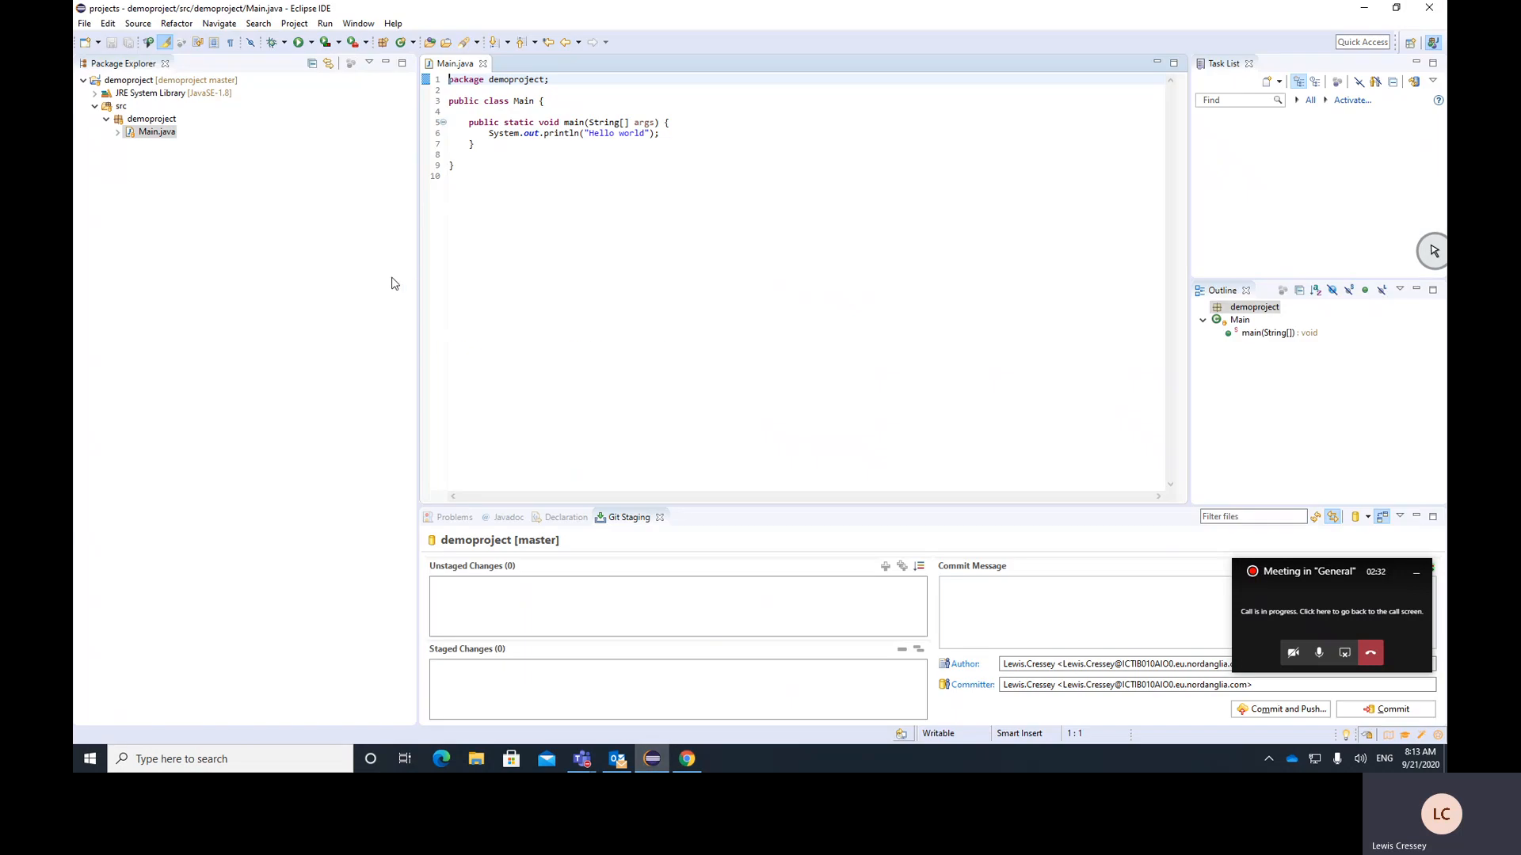
right_click(128, 82)
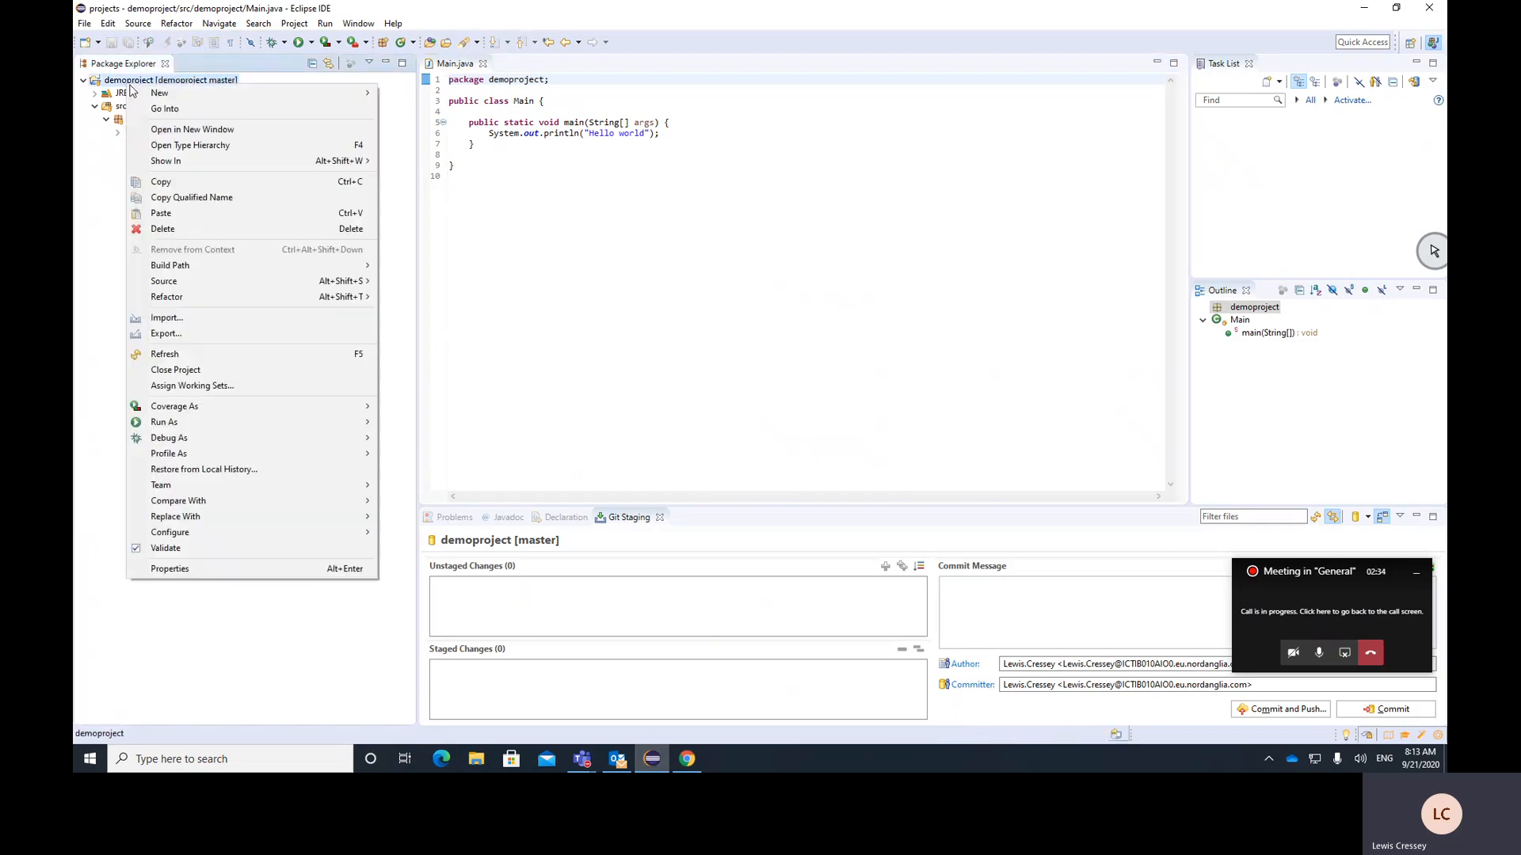
mouse_move(319, 486)
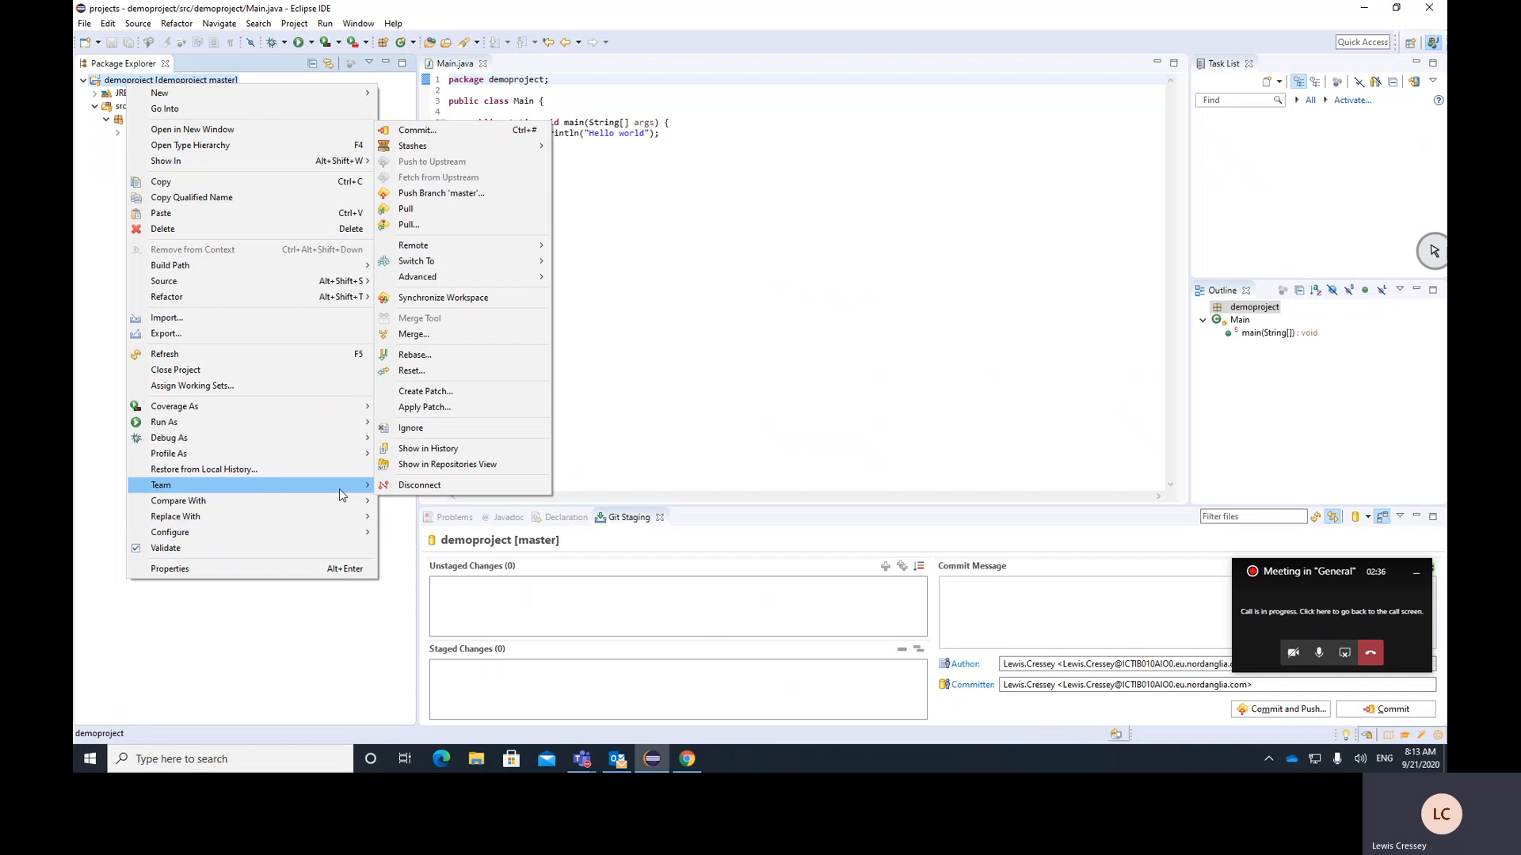
click(496, 464)
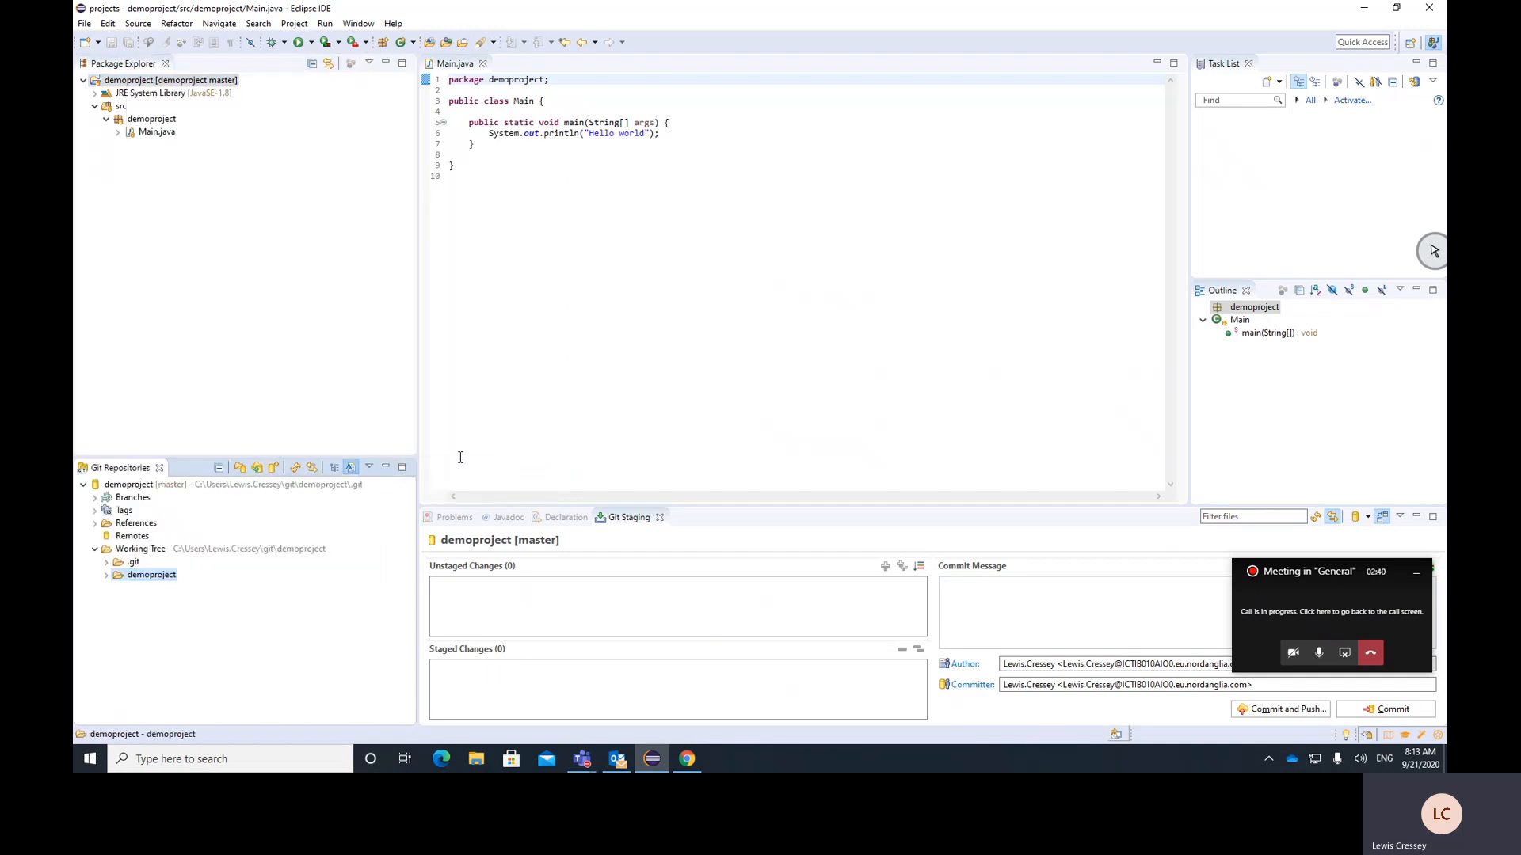
Create a new remote named origin for the demoproject repository, configured for push
right_click(122, 538)
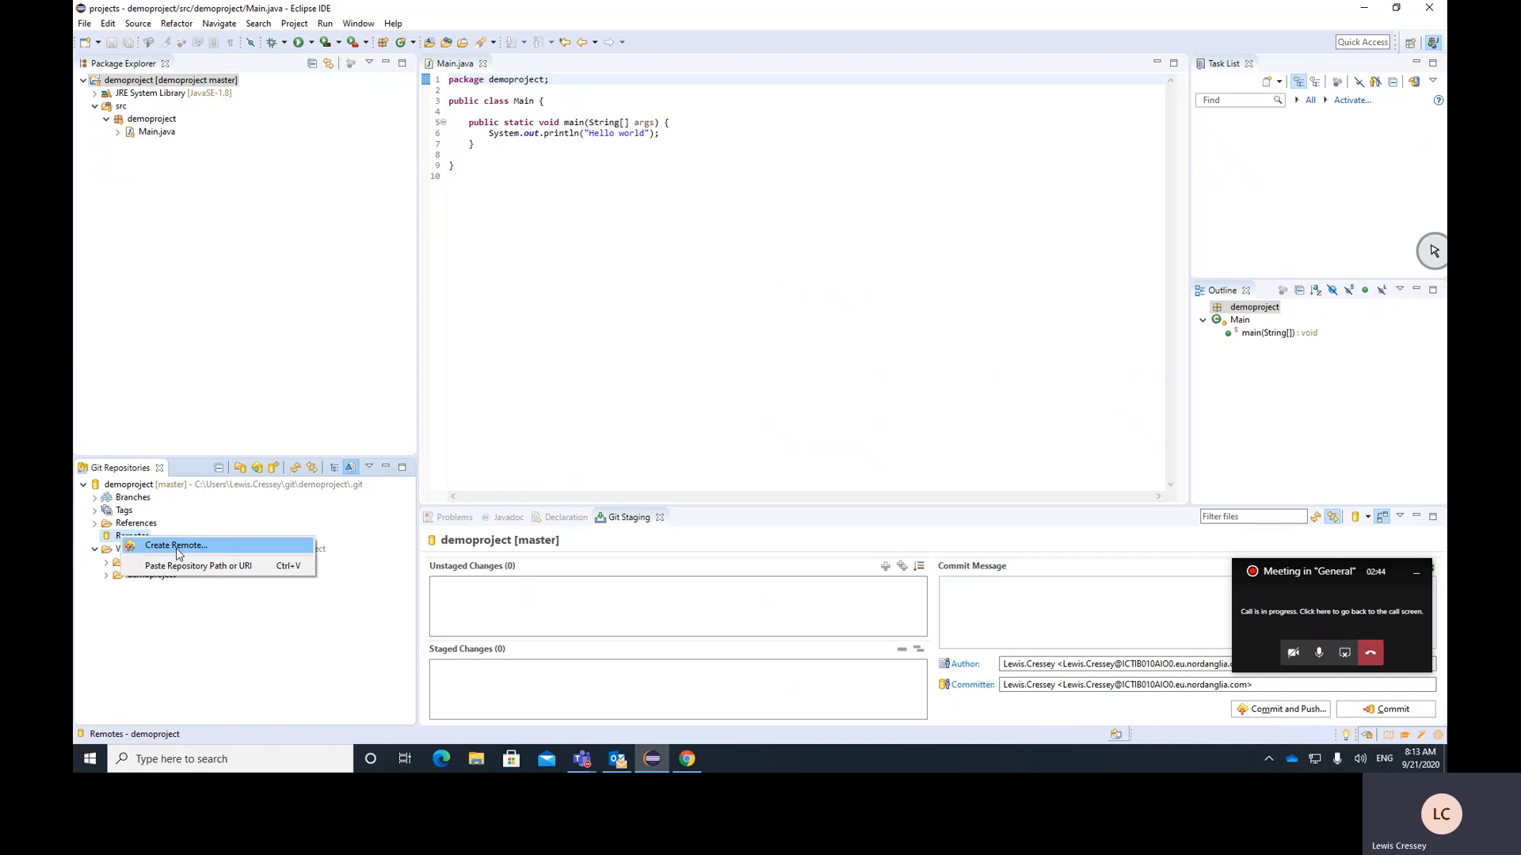
click(176, 546)
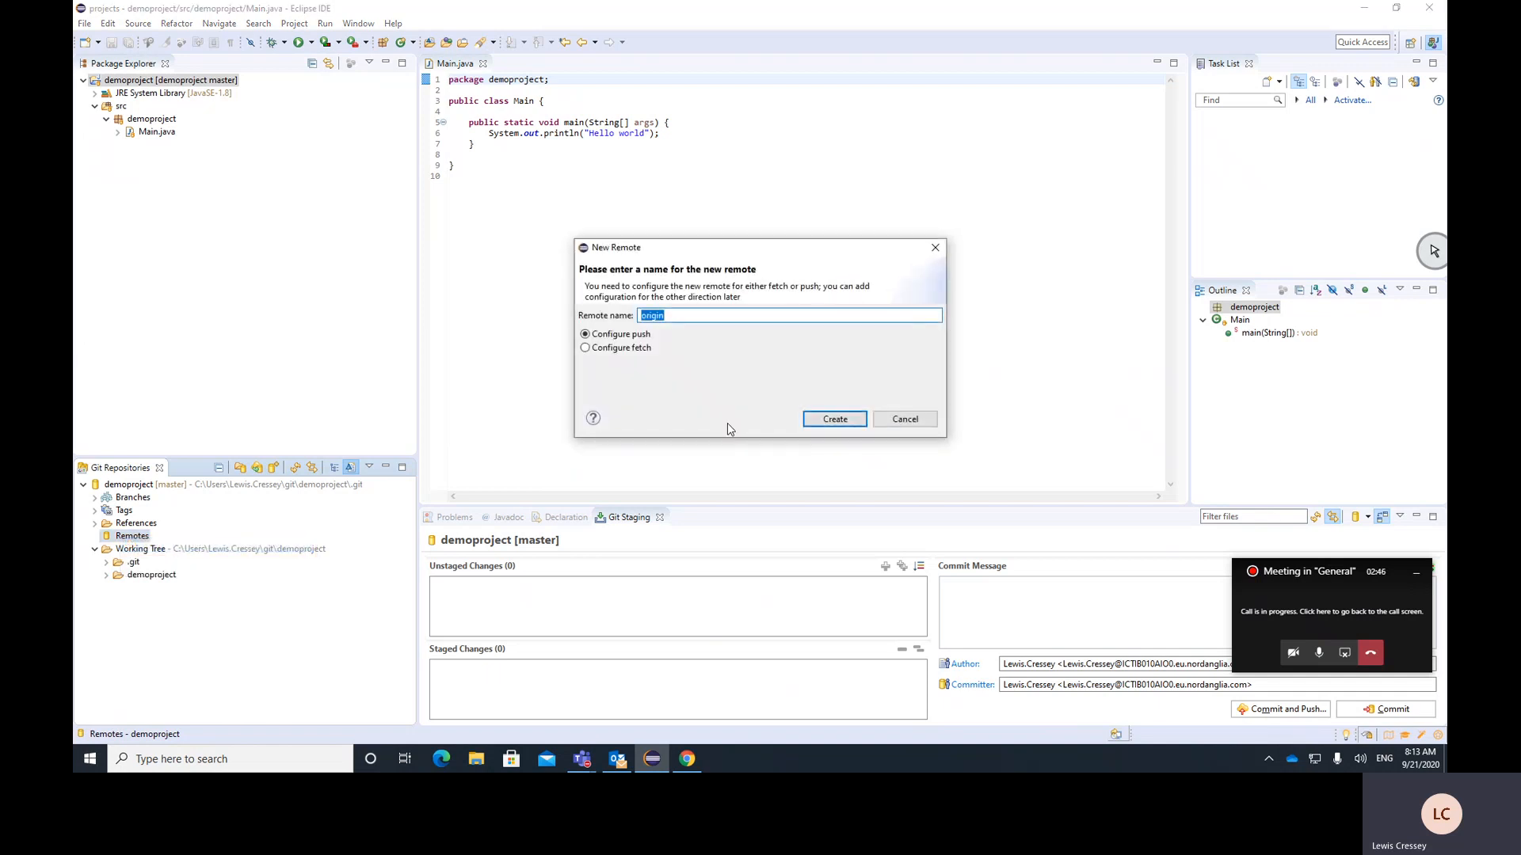
click(825, 426)
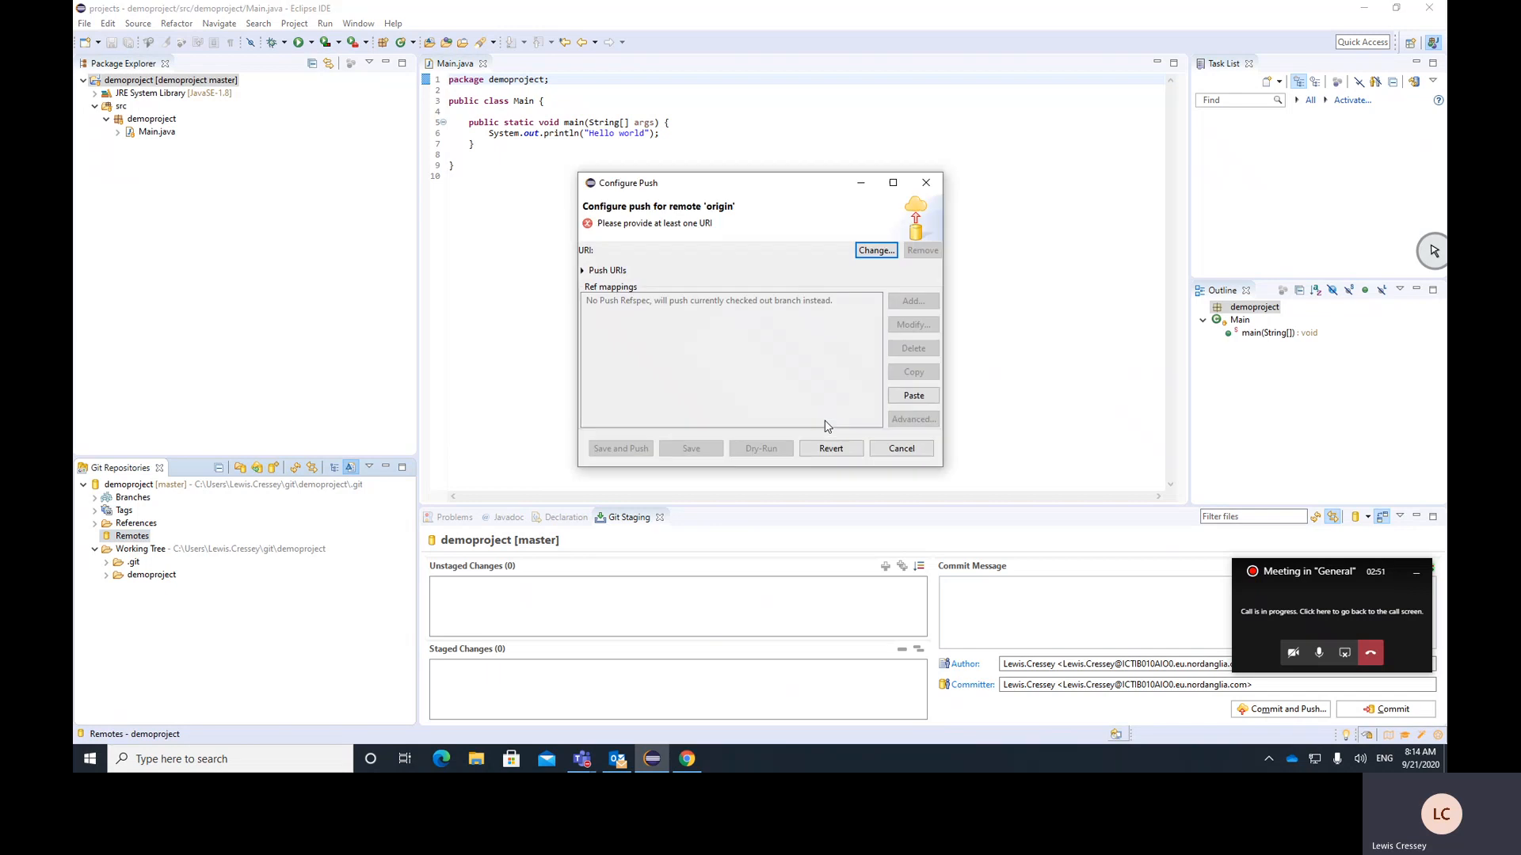
Set the origin remote's URI to the GitHub demoproject repository over https with the stored credentials, and save and push the commit
click(876, 250)
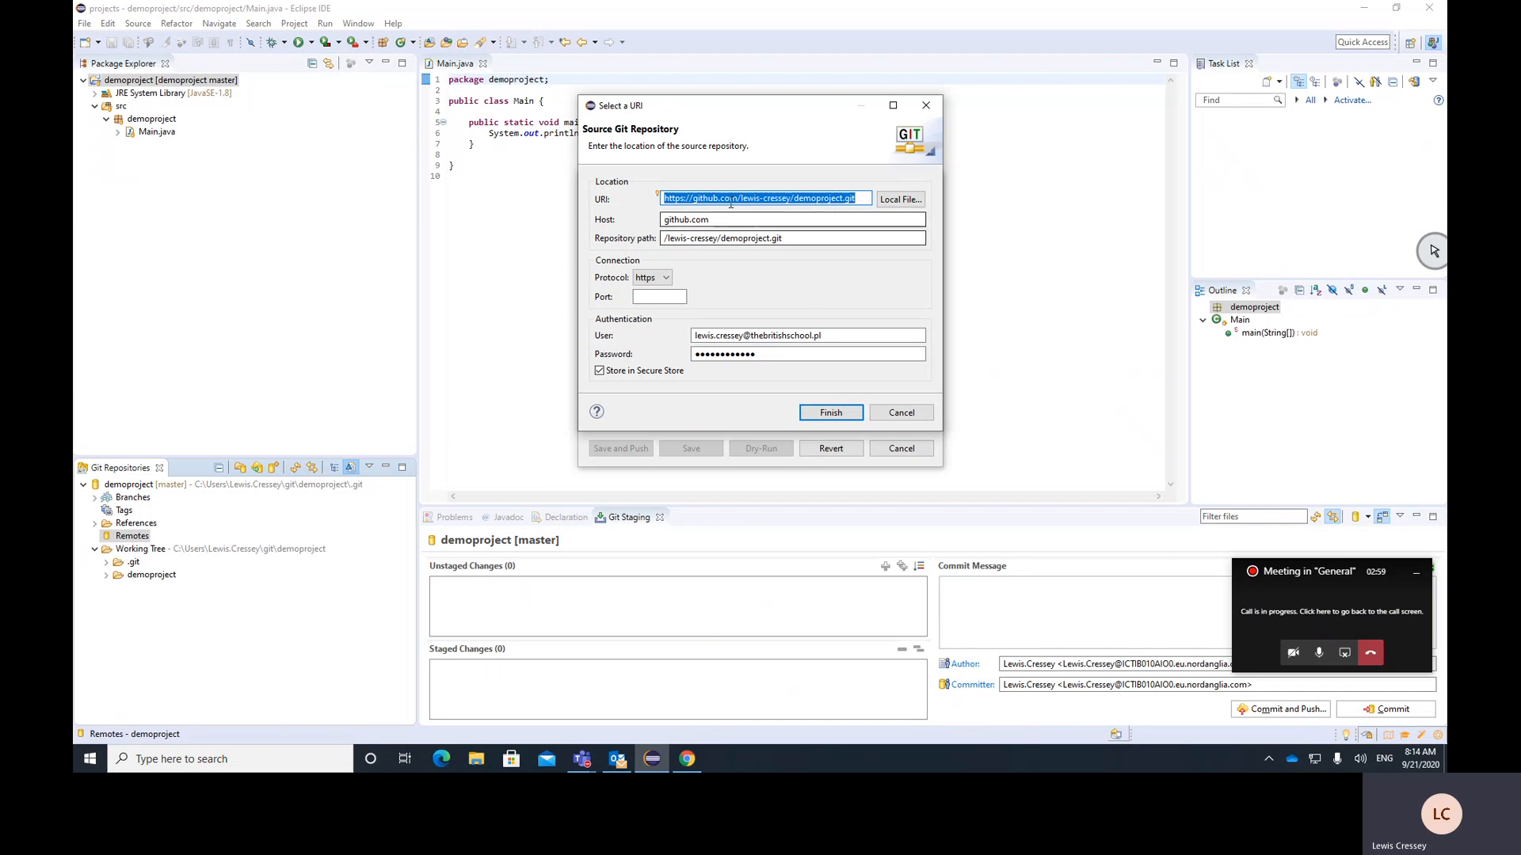
drag(677, 107, 459, 218)
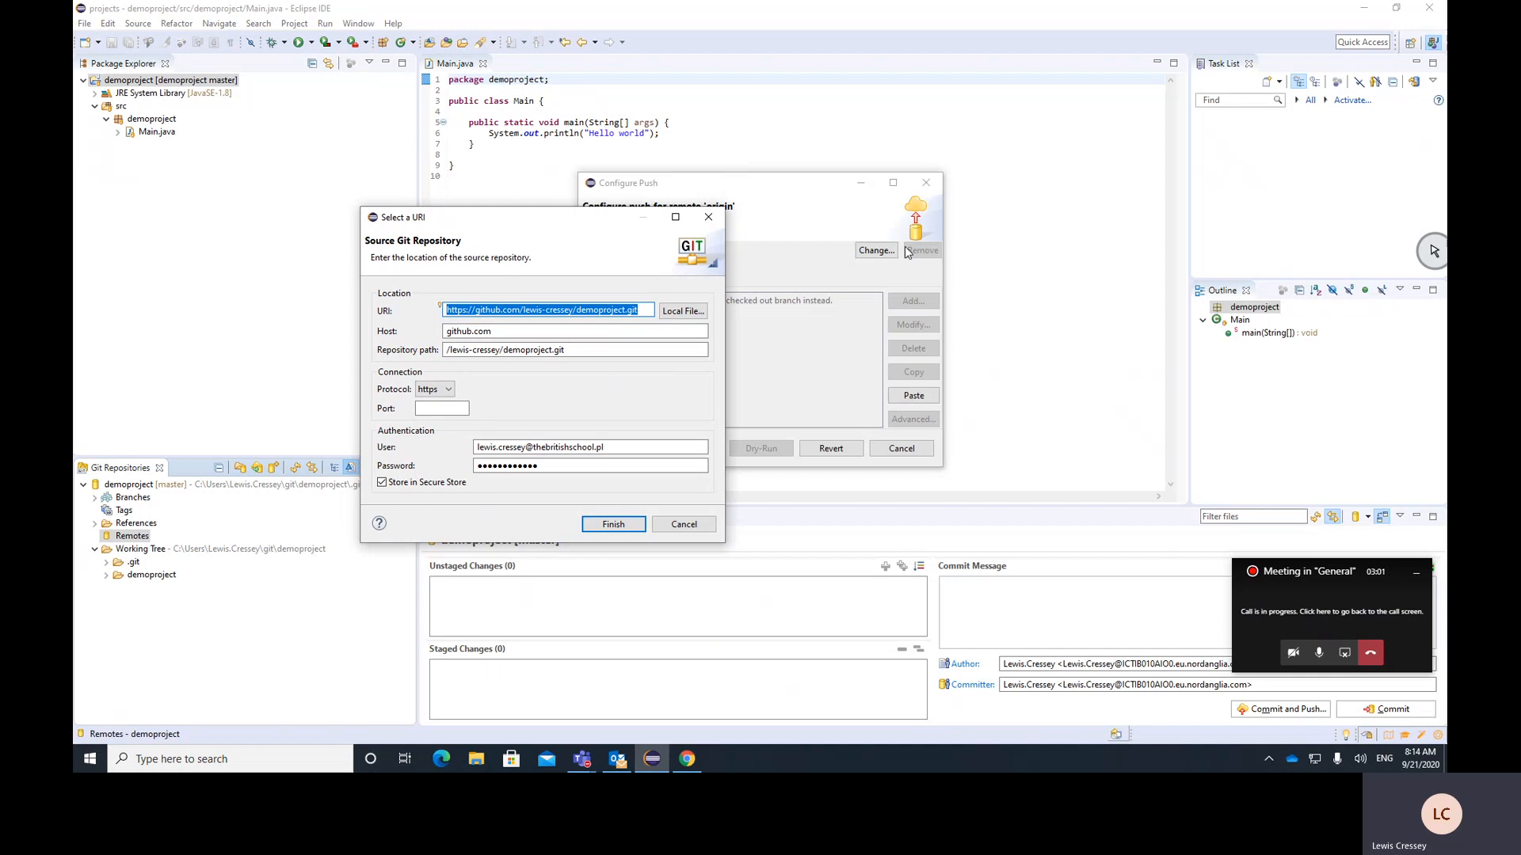
drag(606, 212, 649, 182)
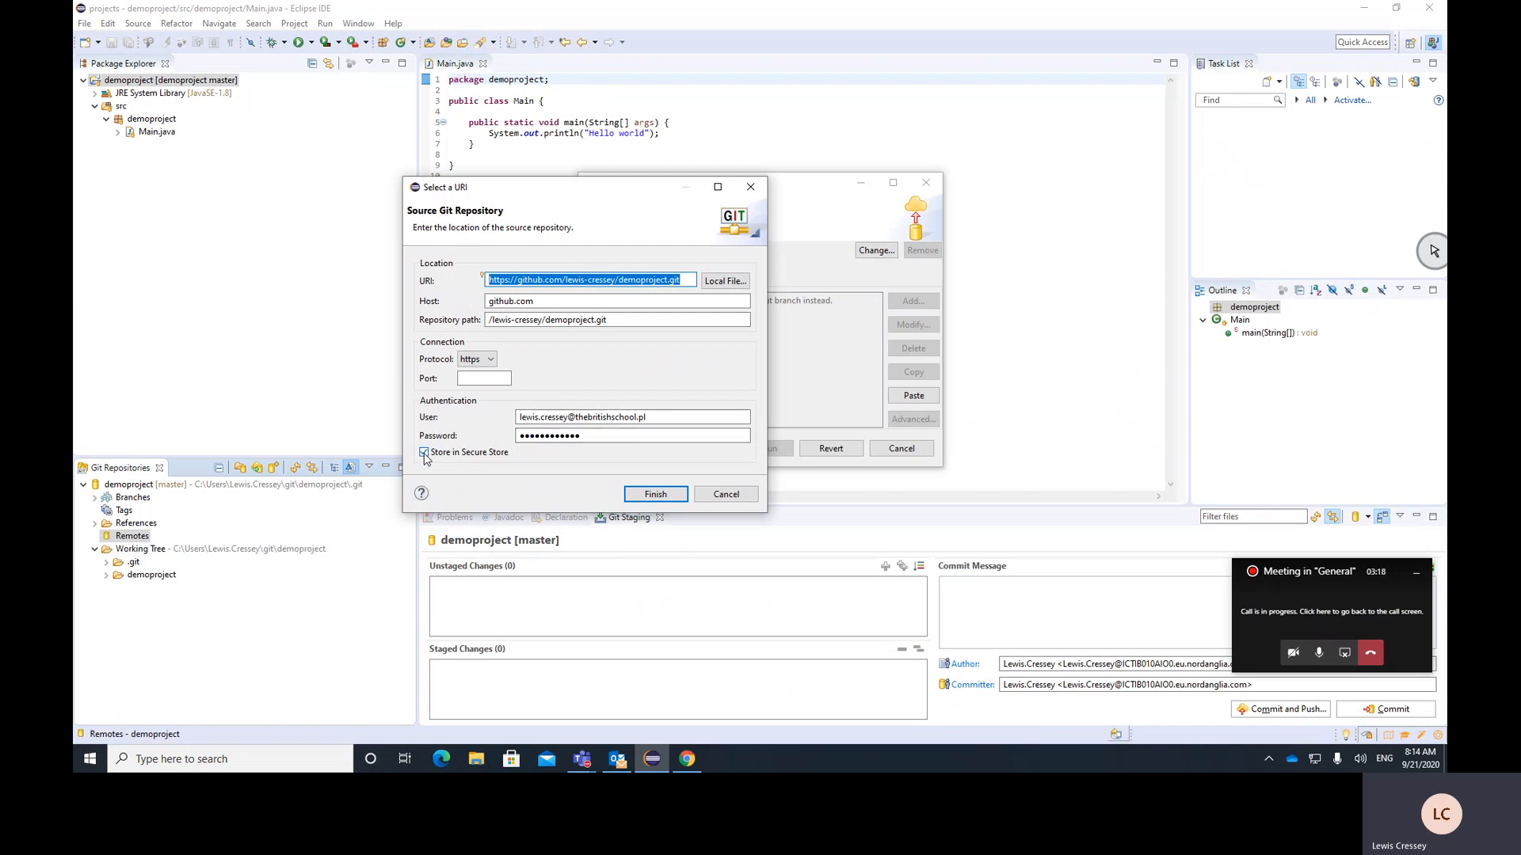
click(648, 498)
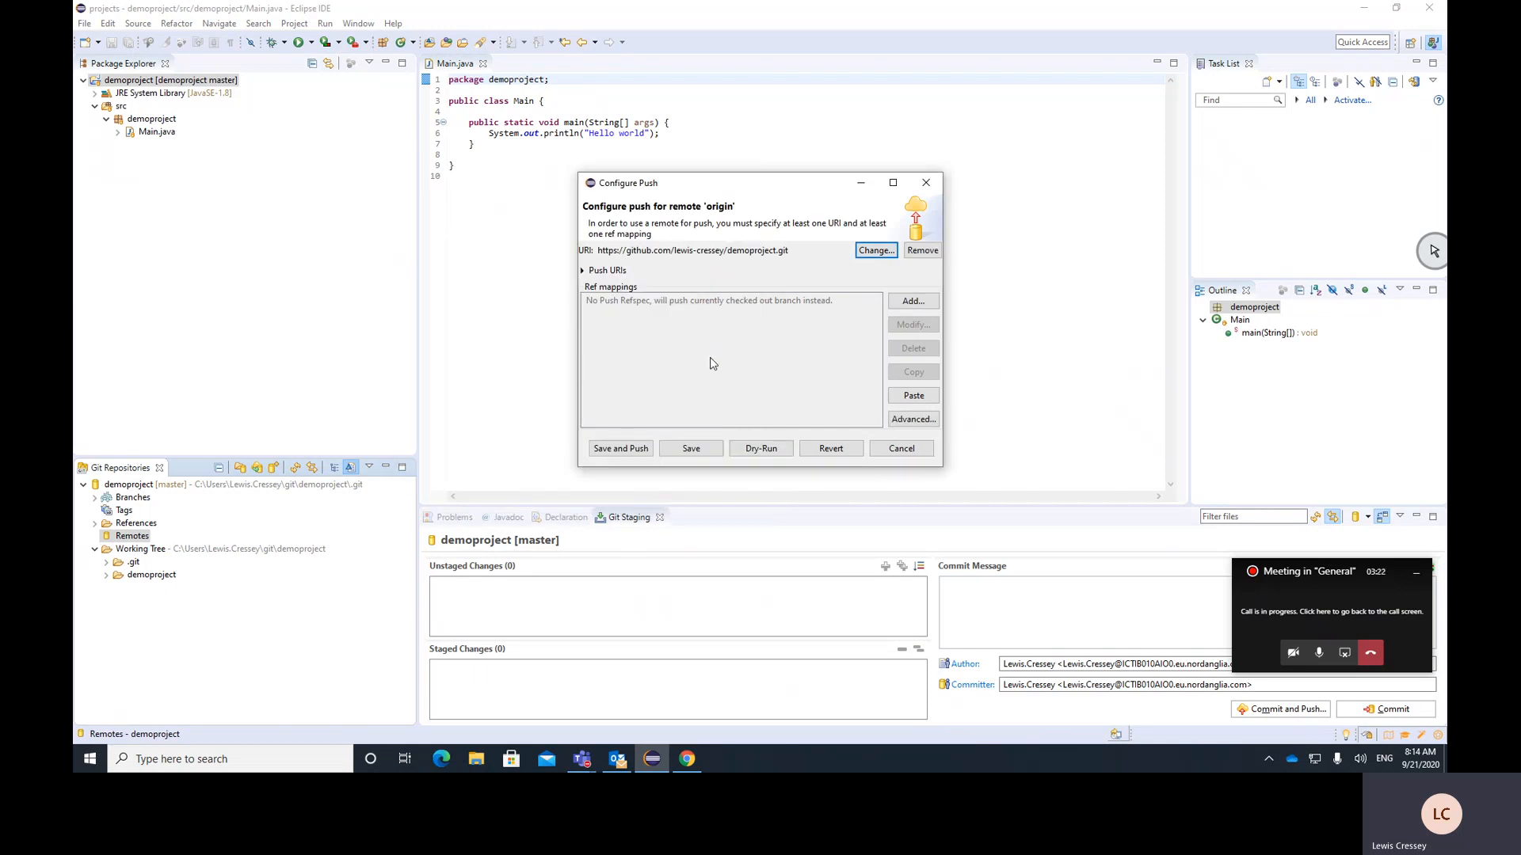
click(620, 449)
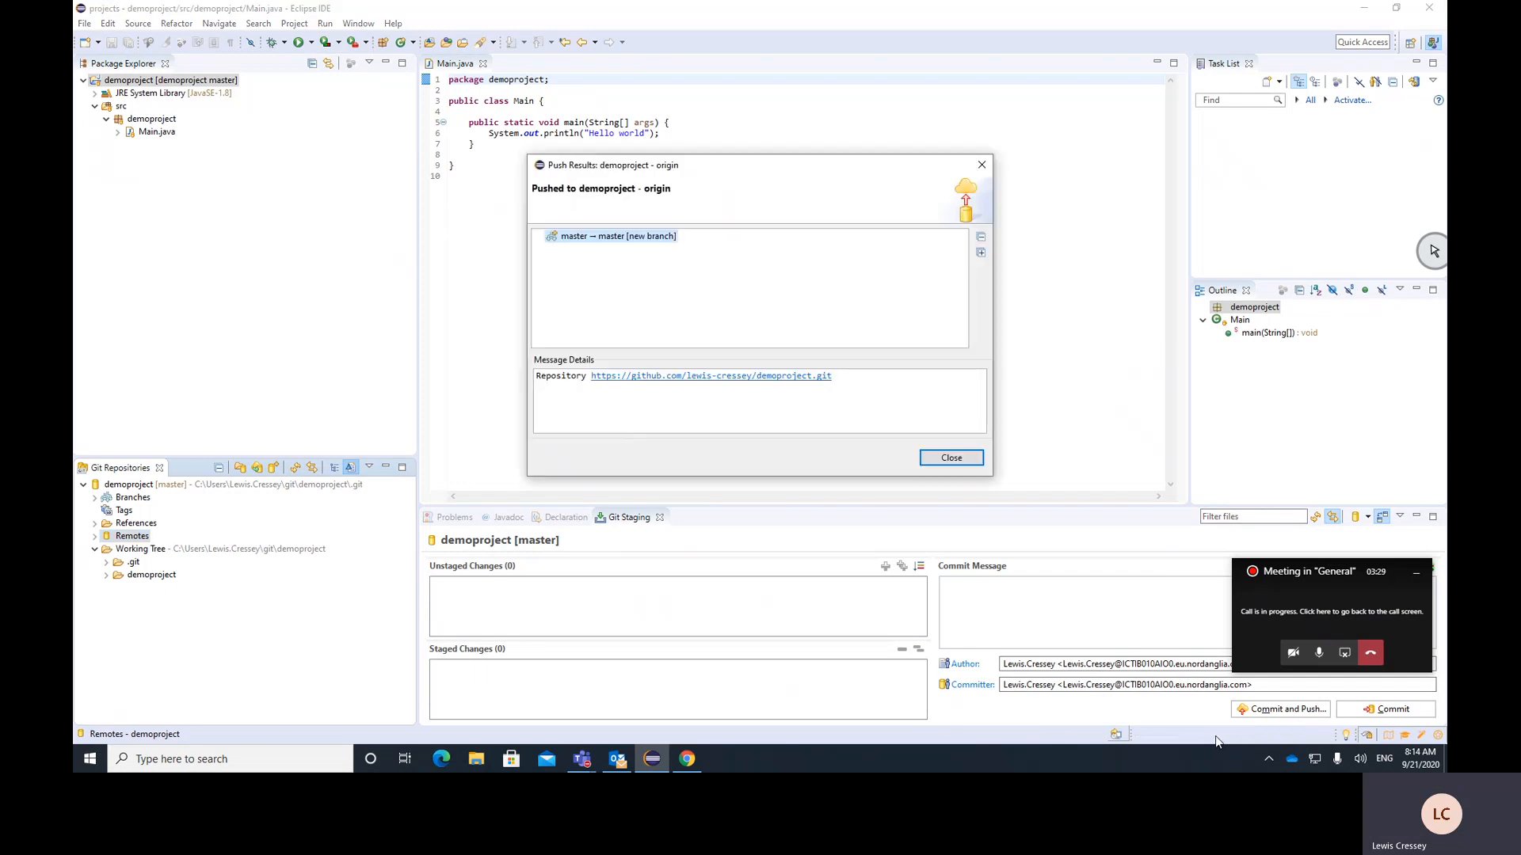
click(960, 458)
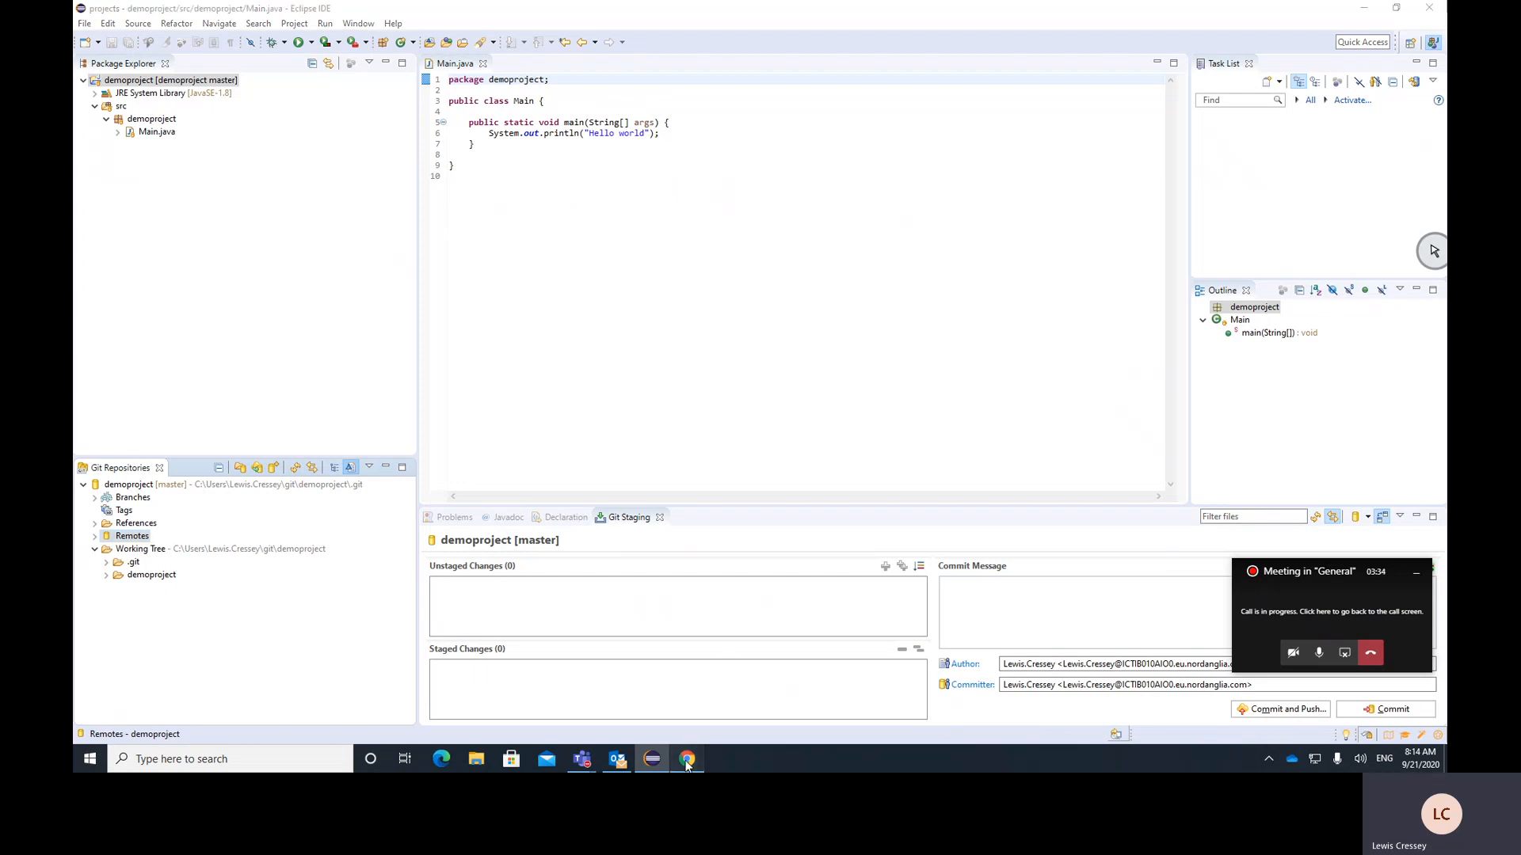
Switch to Chrome, reload the demoproject repository on GitHub and browse to the pushed files in demoproject/src/demoproject
click(686, 760)
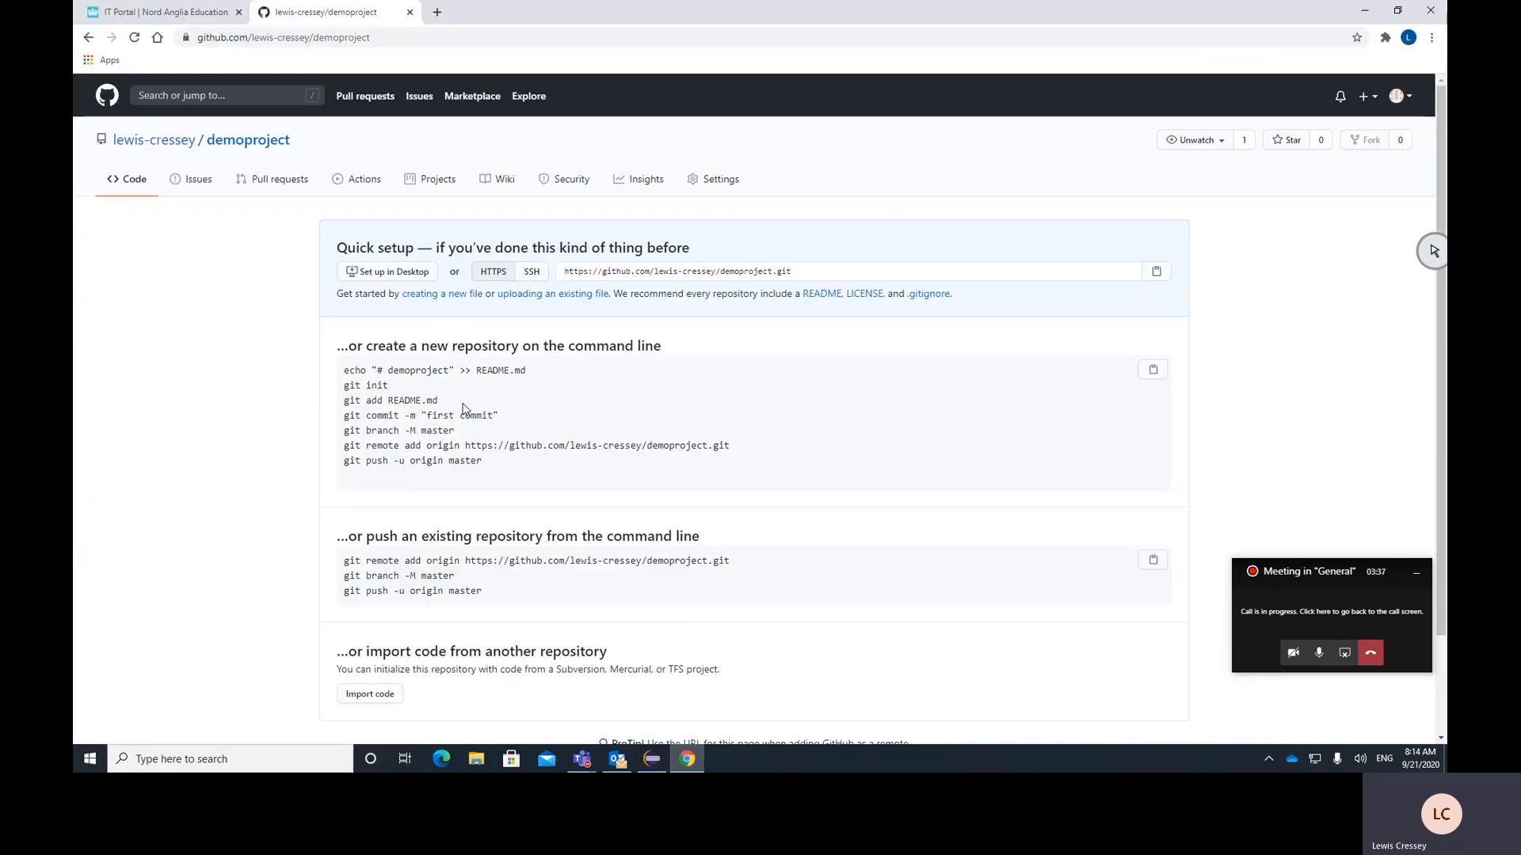
click(274, 147)
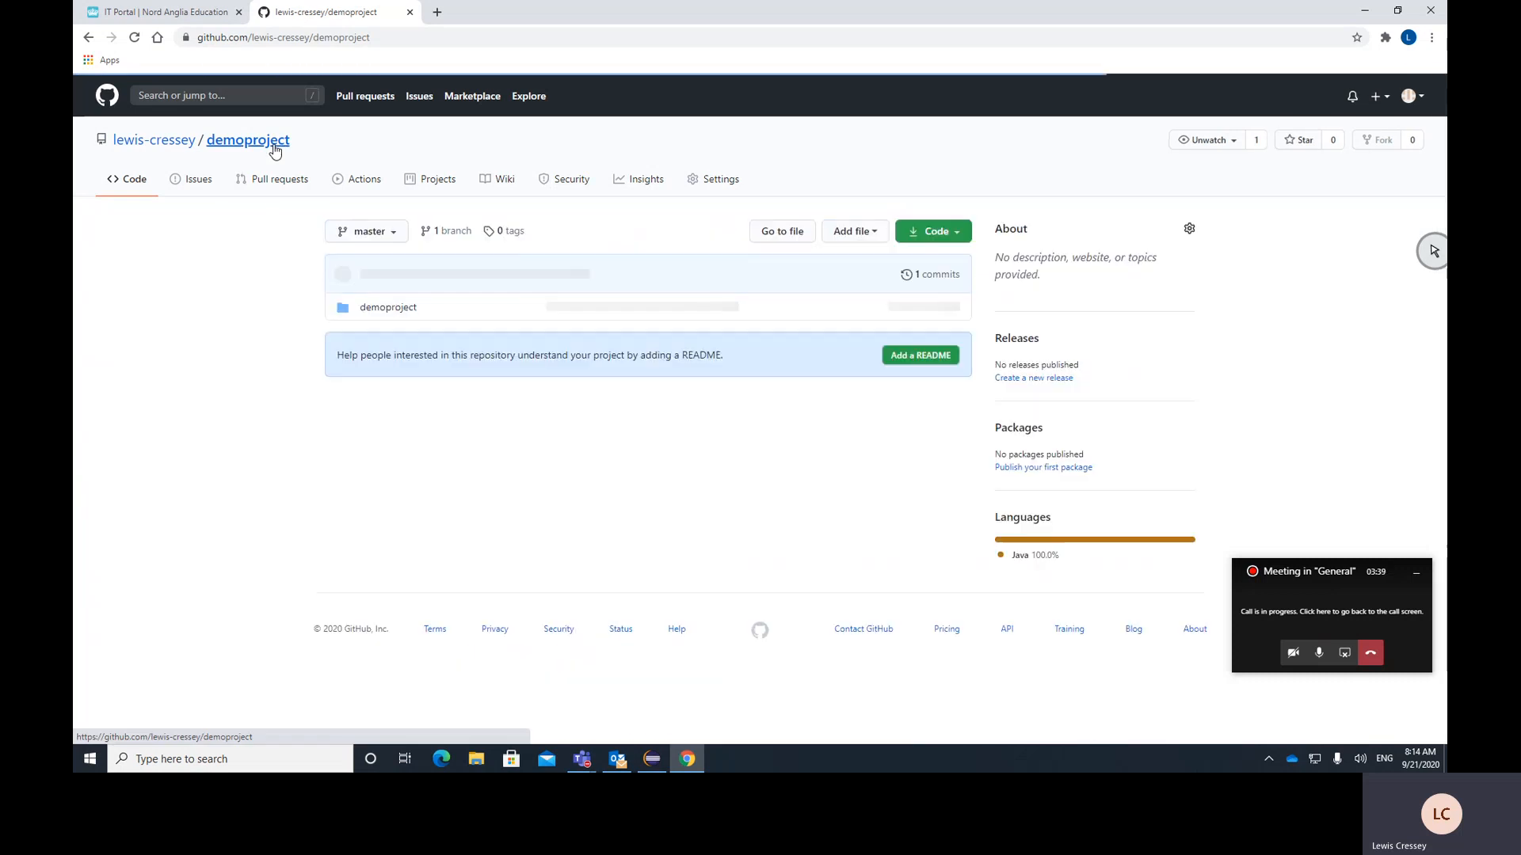
click(378, 316)
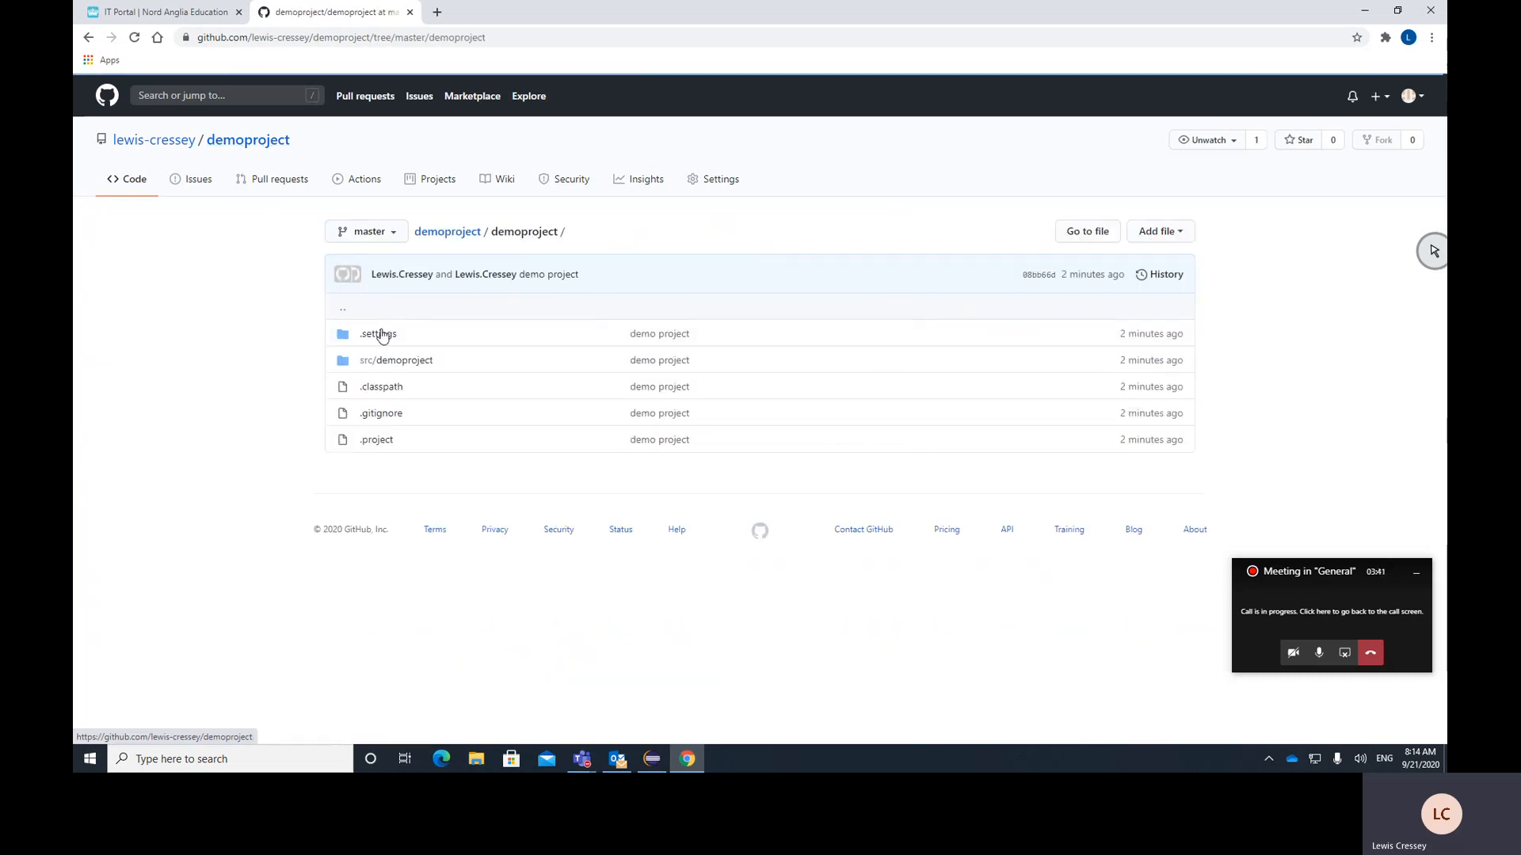
click(388, 362)
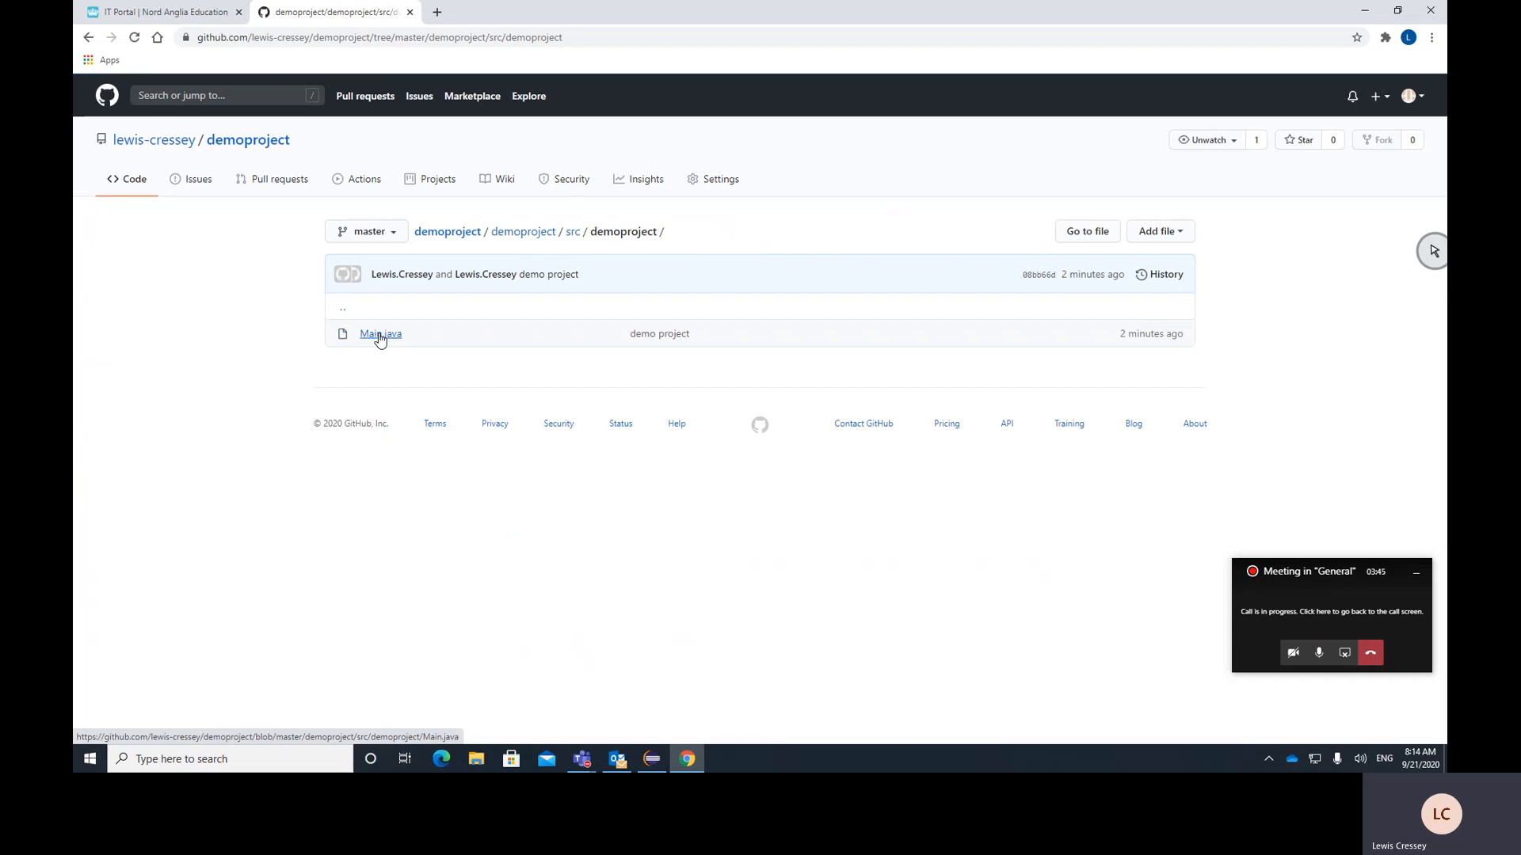
click(652, 759)
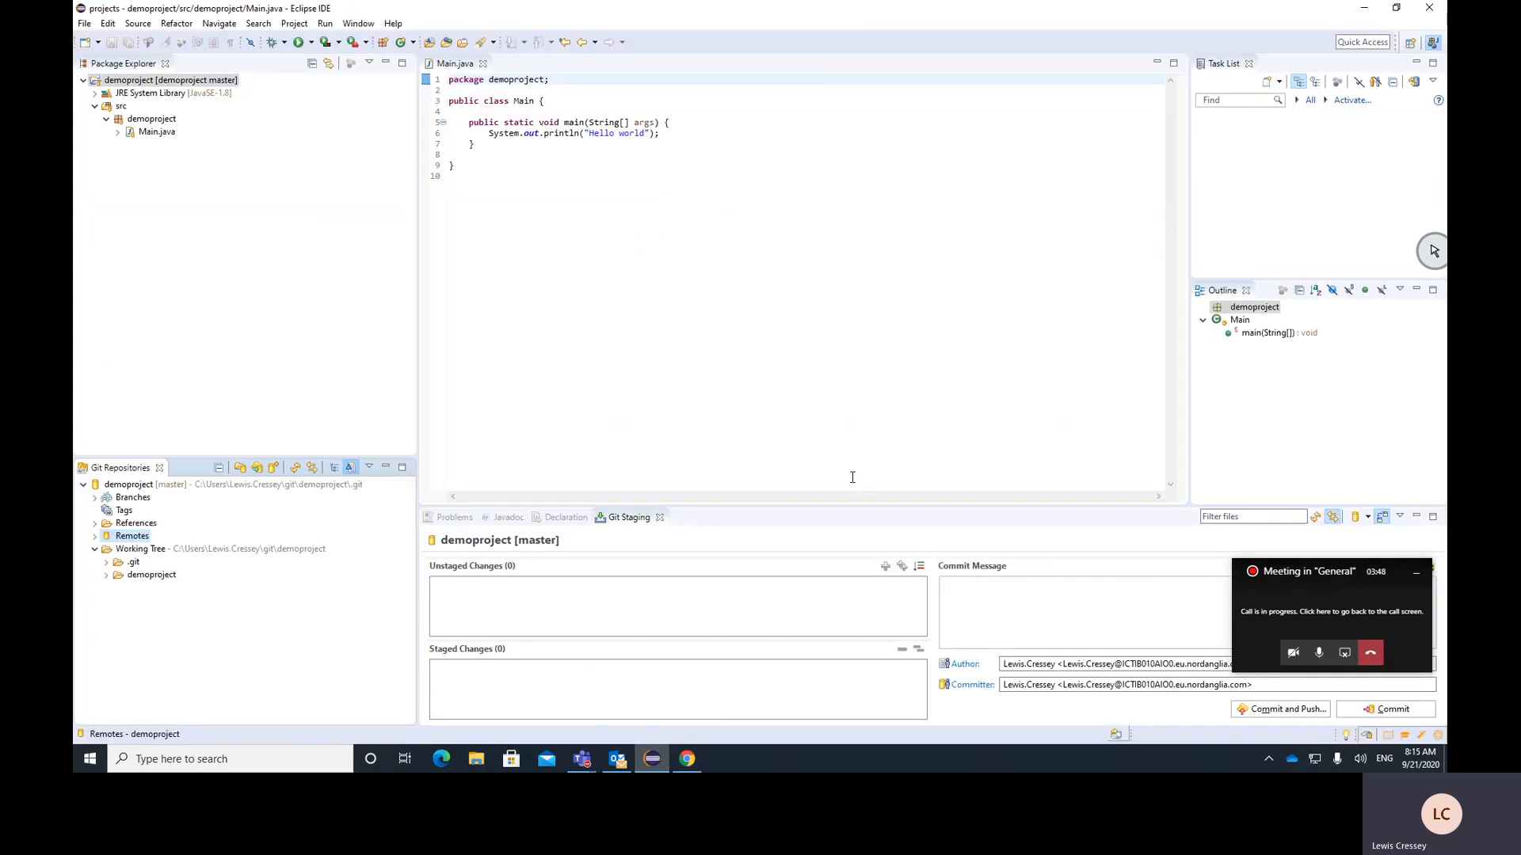
right_click(206, 81)
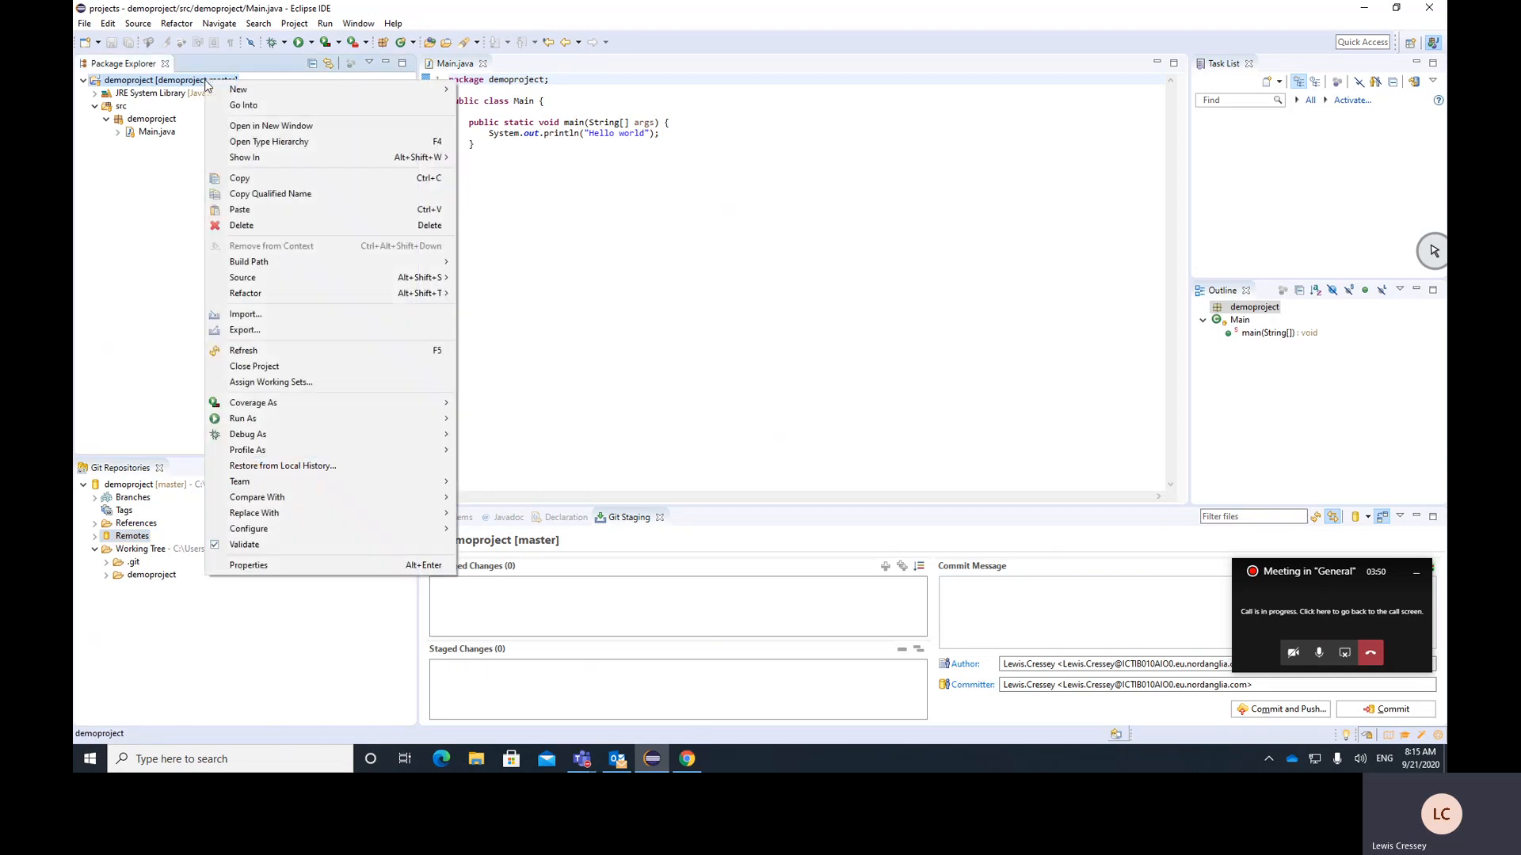
mouse_move(427, 481)
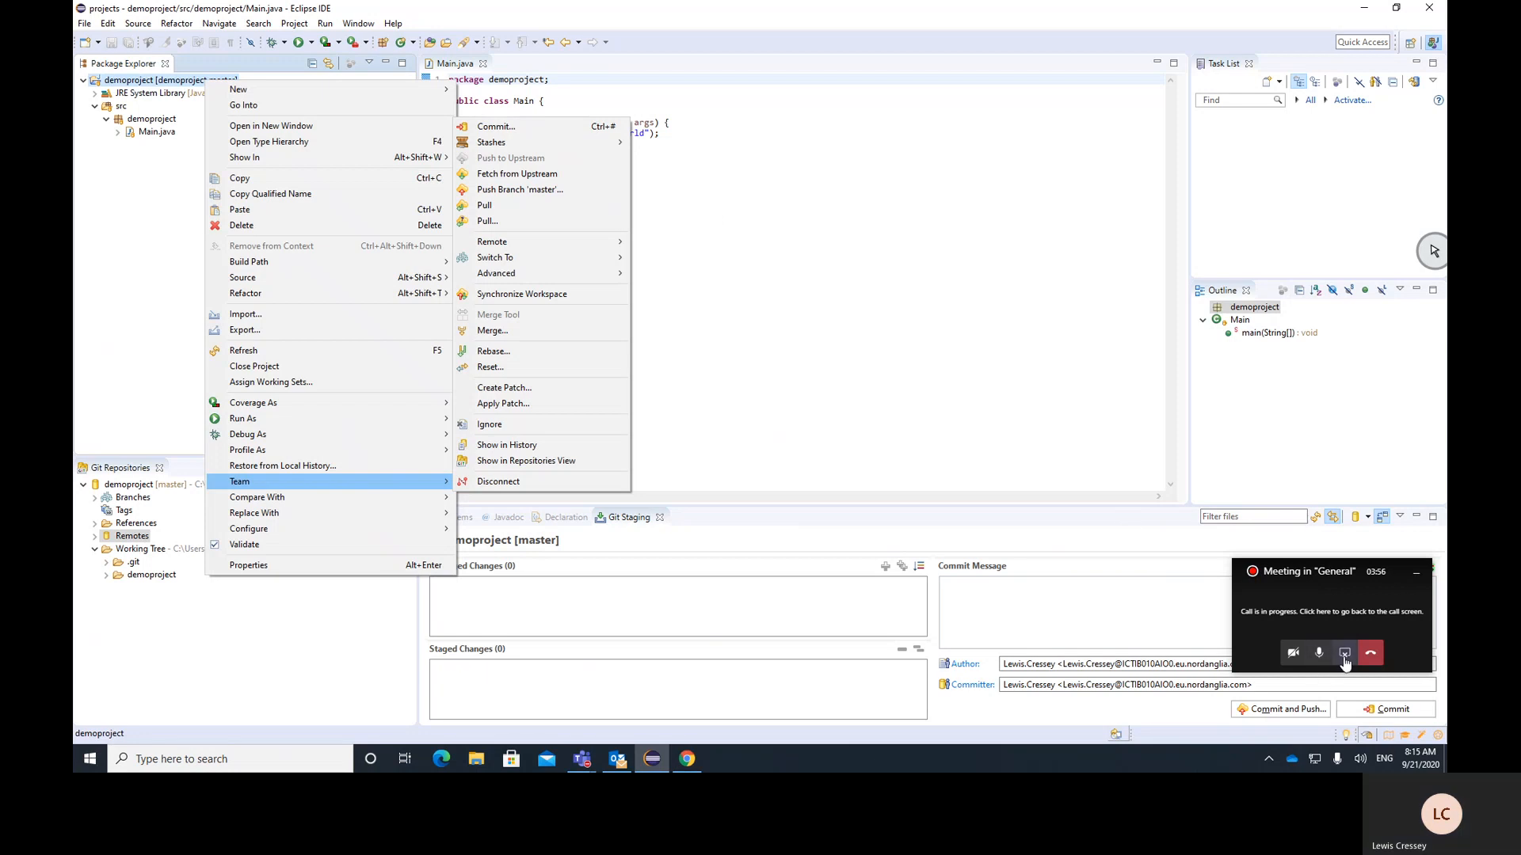
click(687, 758)
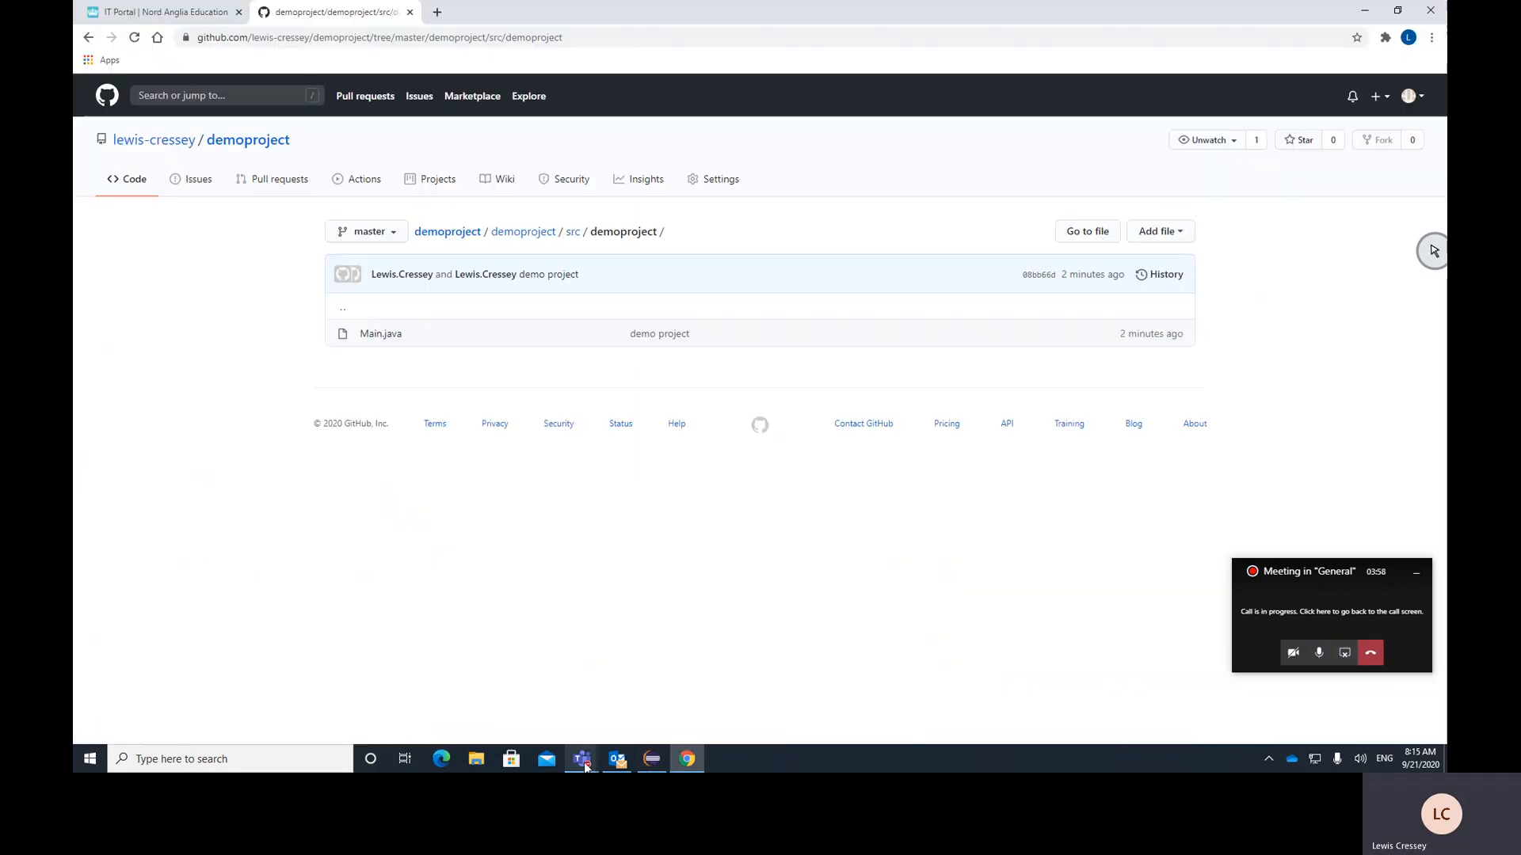
mouse_move(584, 762)
click(563, 656)
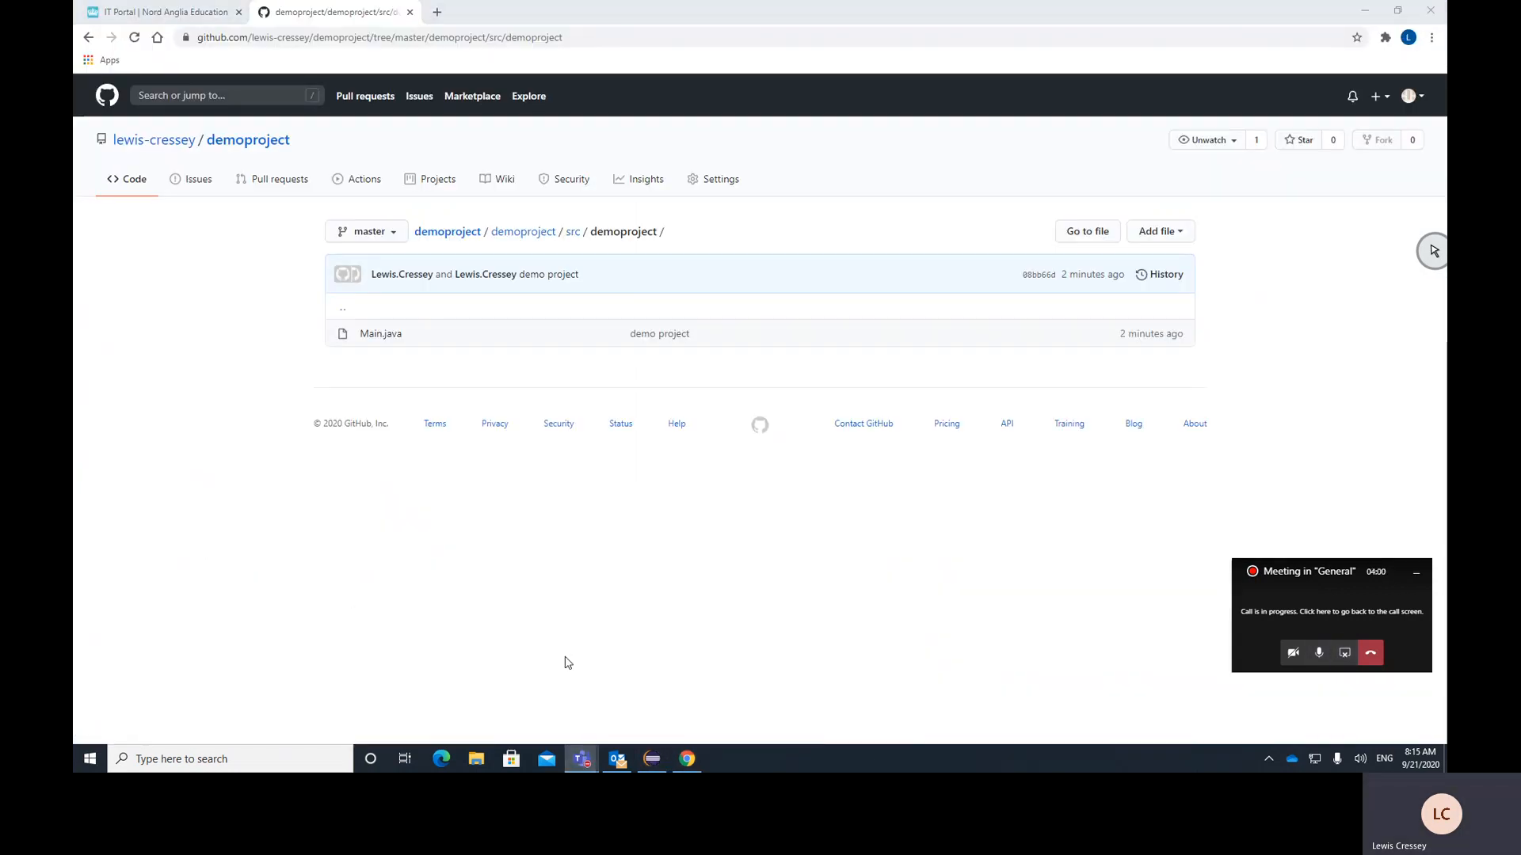